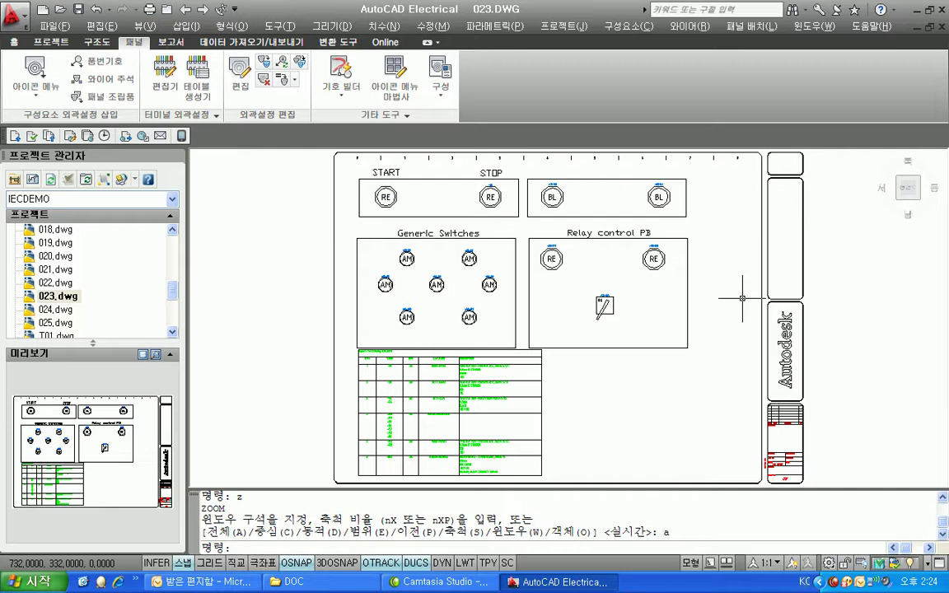
Examine the symbol types offered in the Symbol Builder's attribute template, then leave without creating a symbol.
left_click(358, 86)
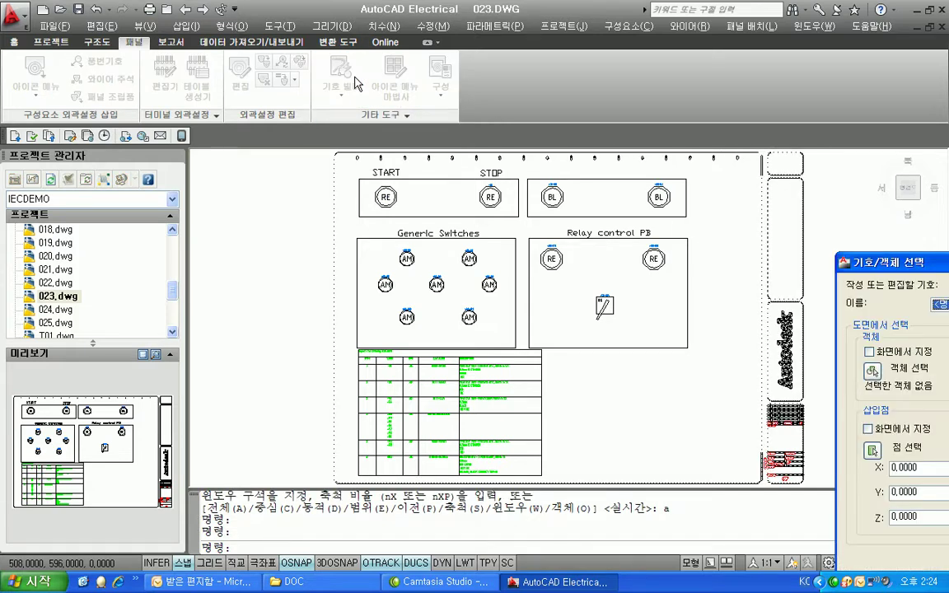
left_click_drag(913, 264, 309, 152)
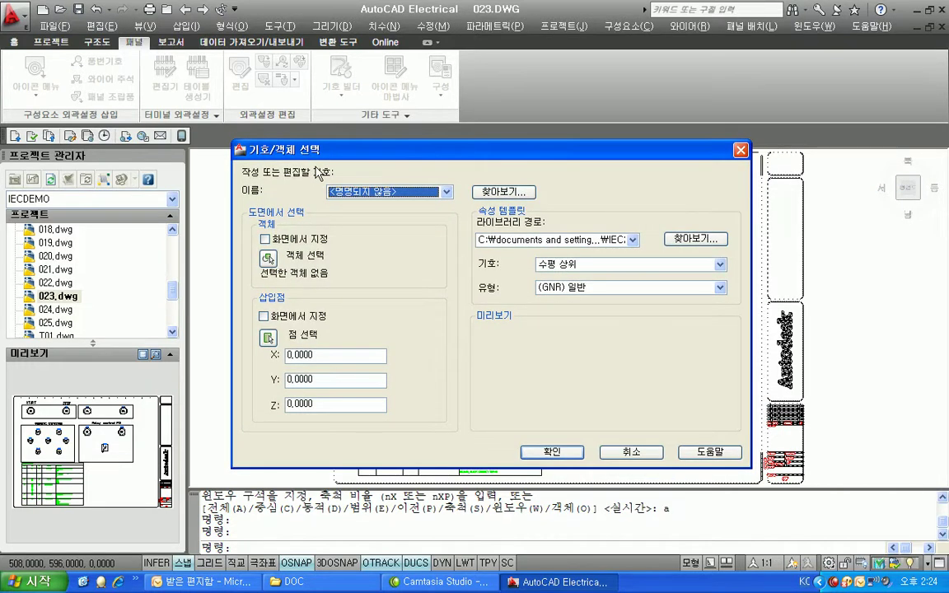
left_click(563, 264)
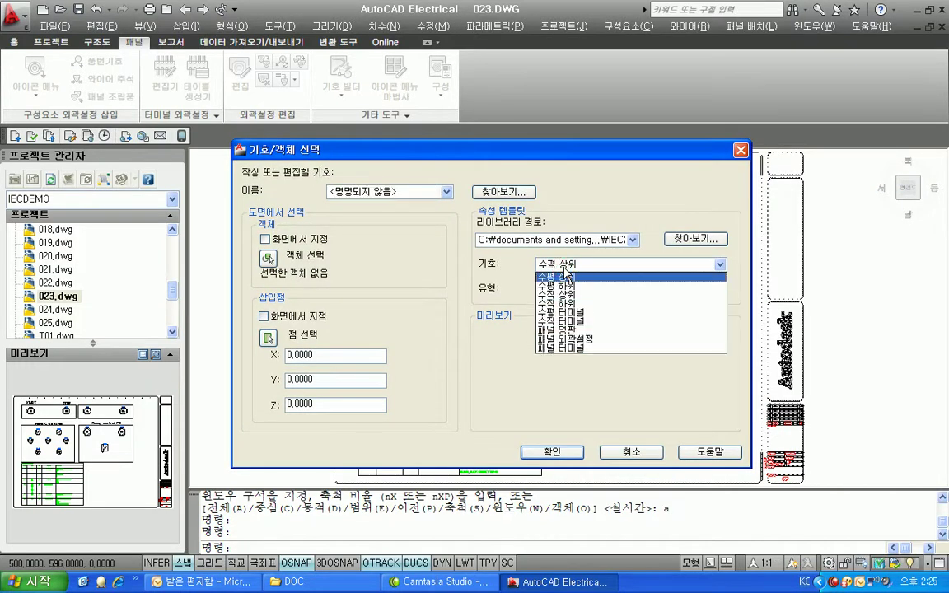
left_click(605, 350)
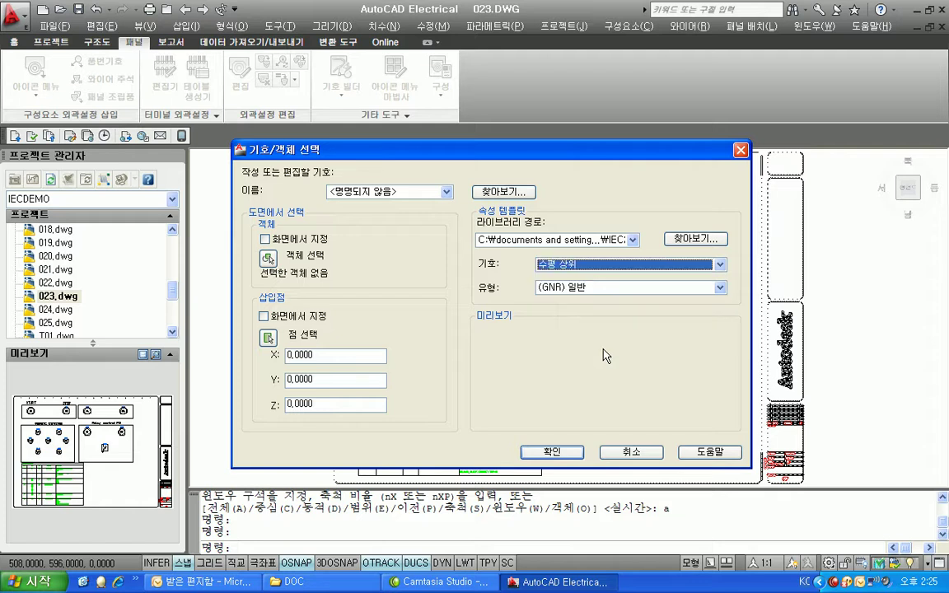
key("Escape")
Start inserting a catalog-lookup nameplate (명판) footprint and open its parts catalog.
scroll(350, 270, "up", 3)
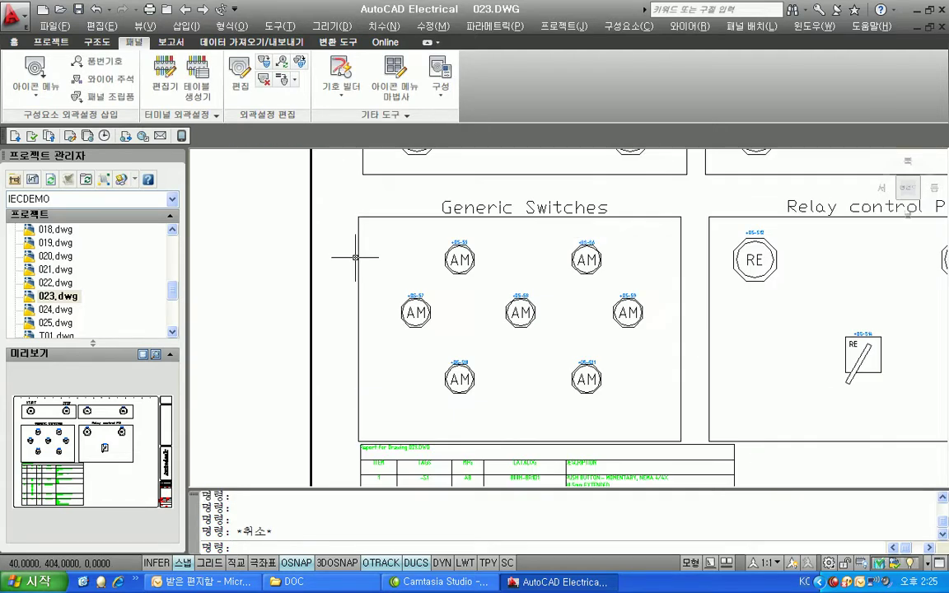
scroll(356, 257, "up", 1)
middle_click_drag(356, 259, 242, 275)
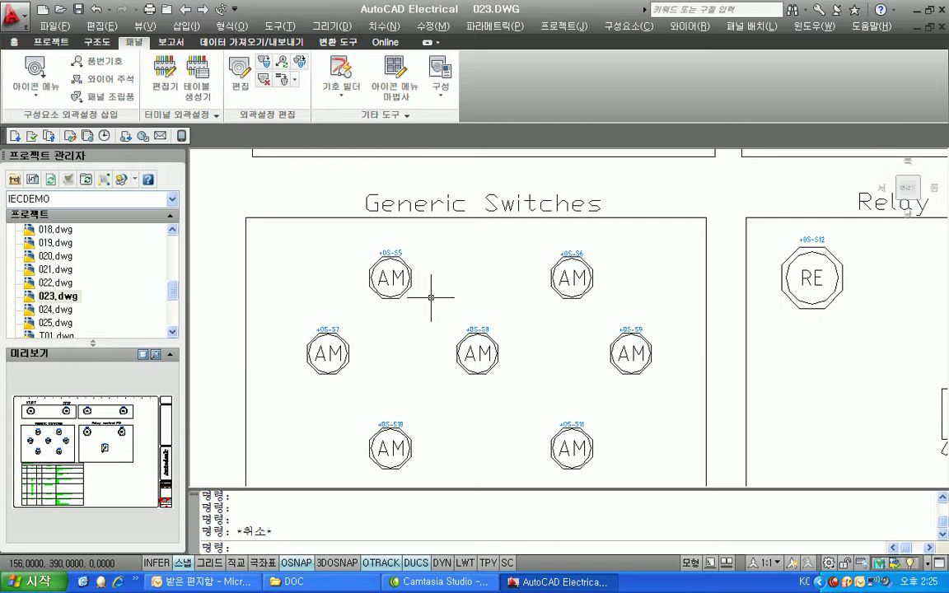
scroll(430, 293, "up", 1)
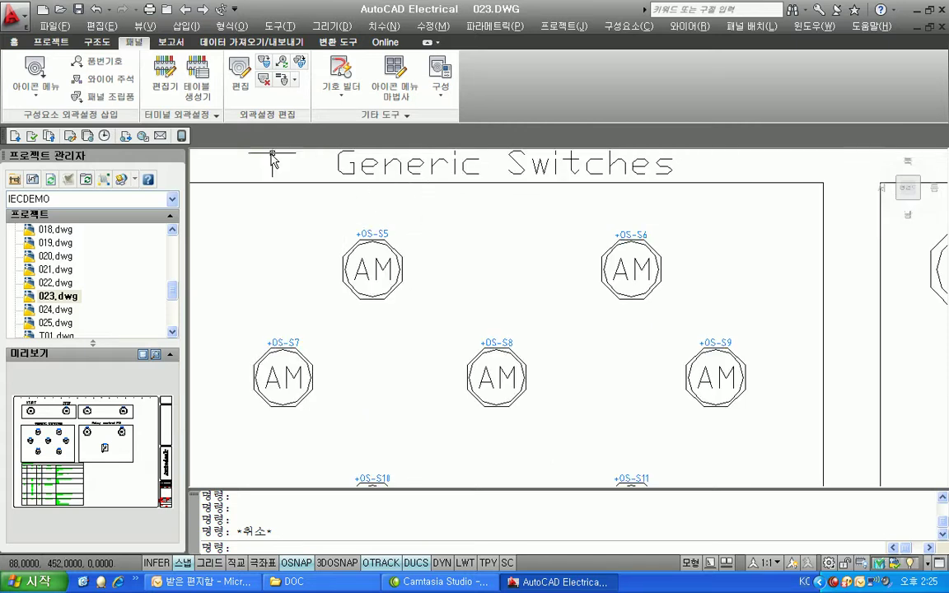
left_click(119, 100)
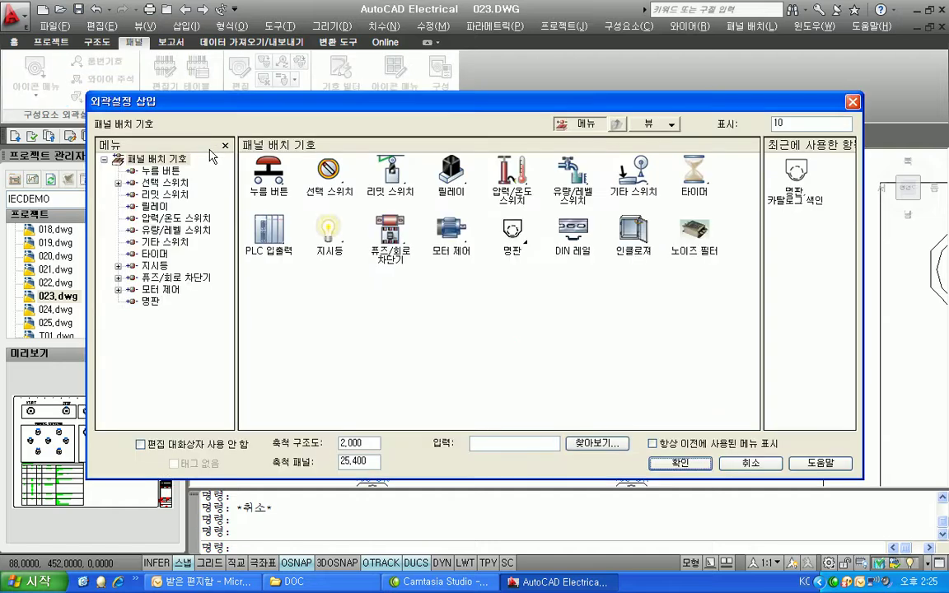
left_click(504, 247)
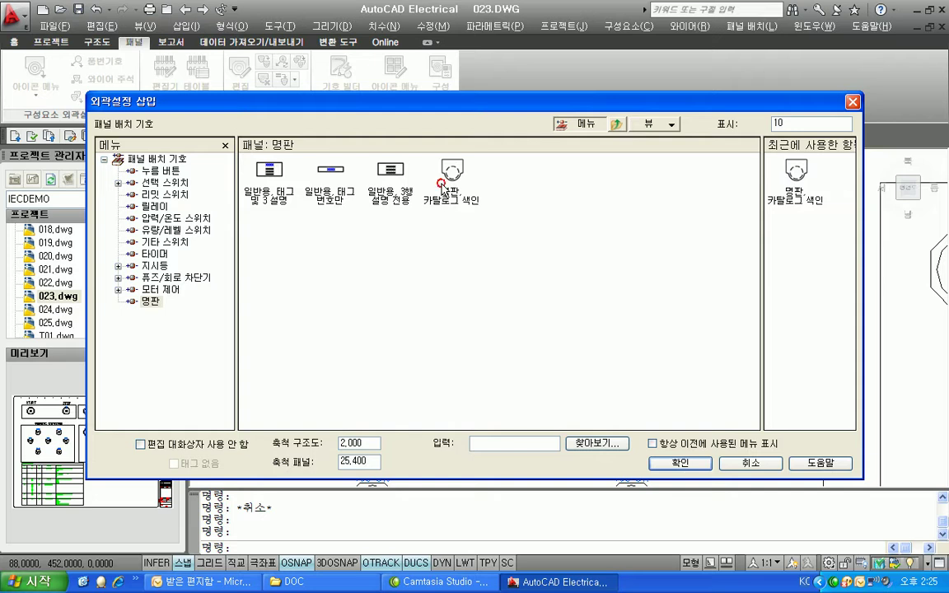
left_click(402, 171)
left_click(375, 241)
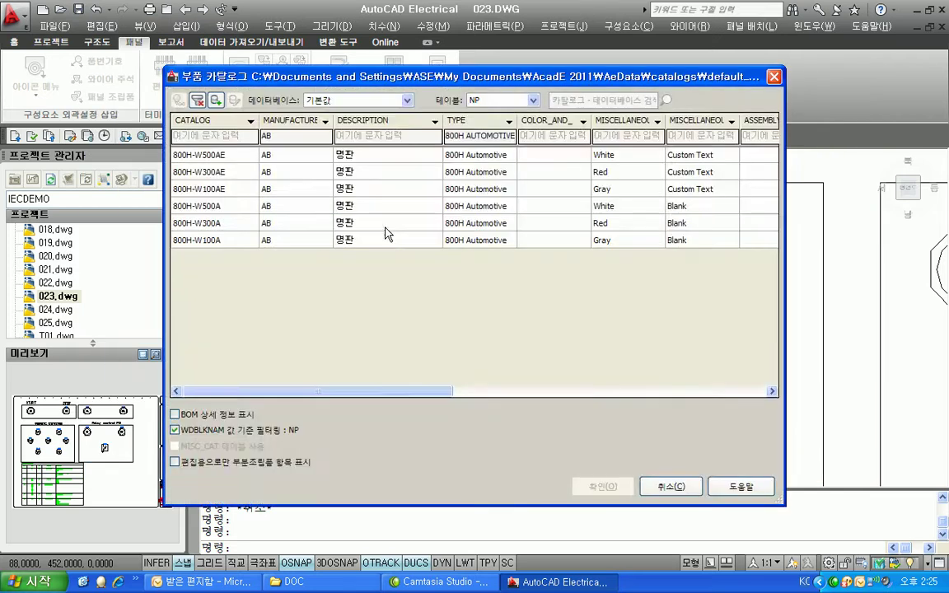
Filter the nameplate catalog to the 800T Half Round type and assign AB part 800T-X121E to the nameplate.
left_click(510, 122)
left_click(536, 195)
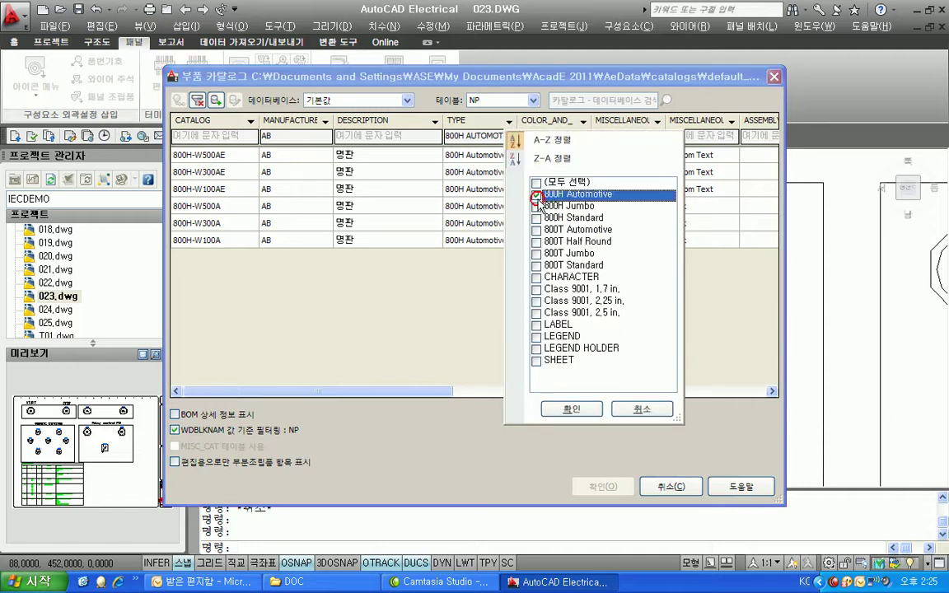
left_click(536, 242)
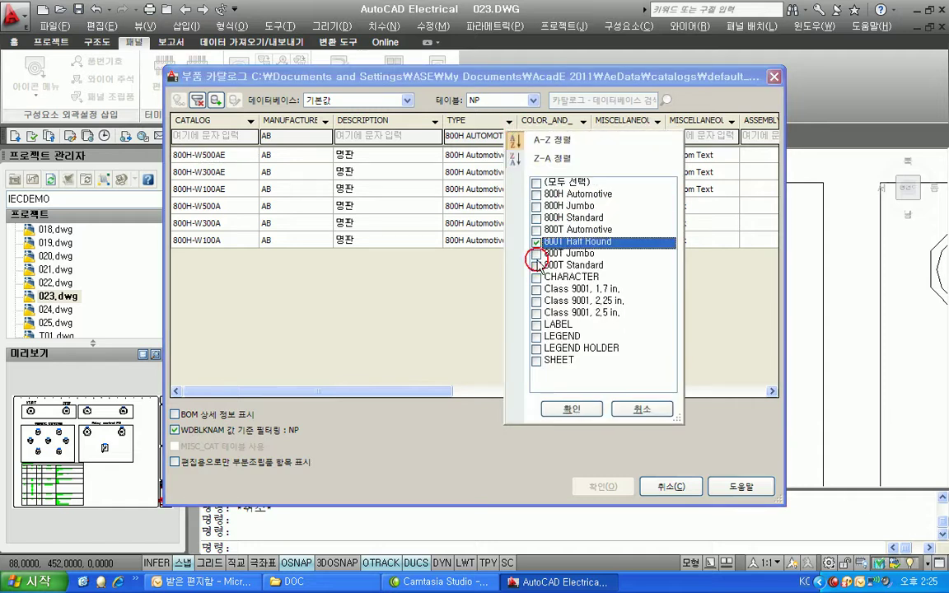
left_click(537, 369)
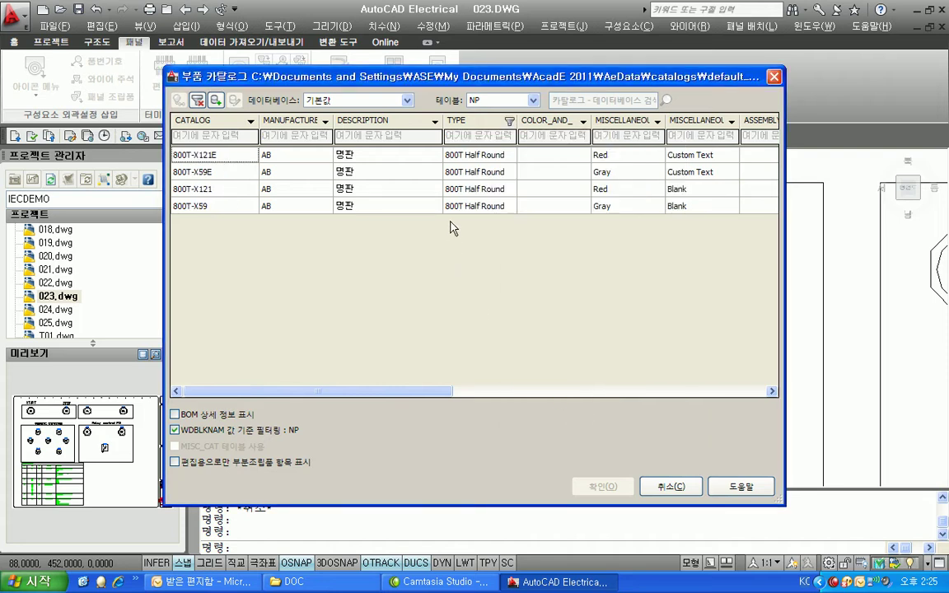
left_click(403, 154)
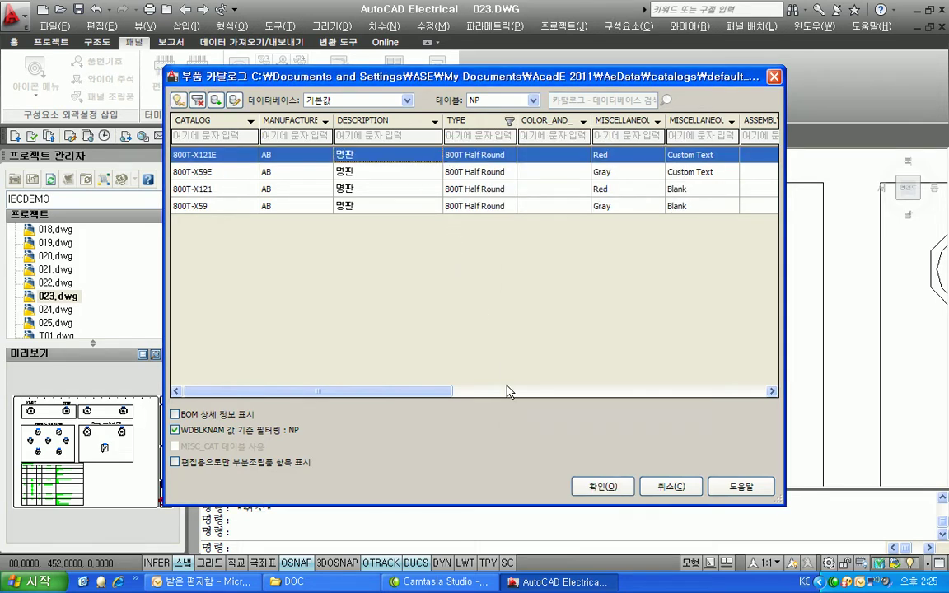
left_click(602, 486)
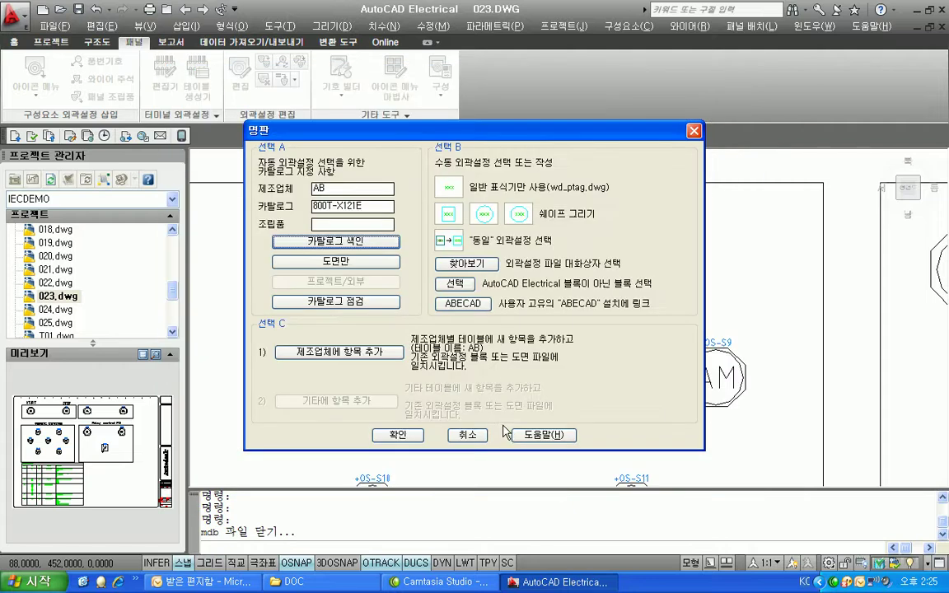
left_click(398, 435)
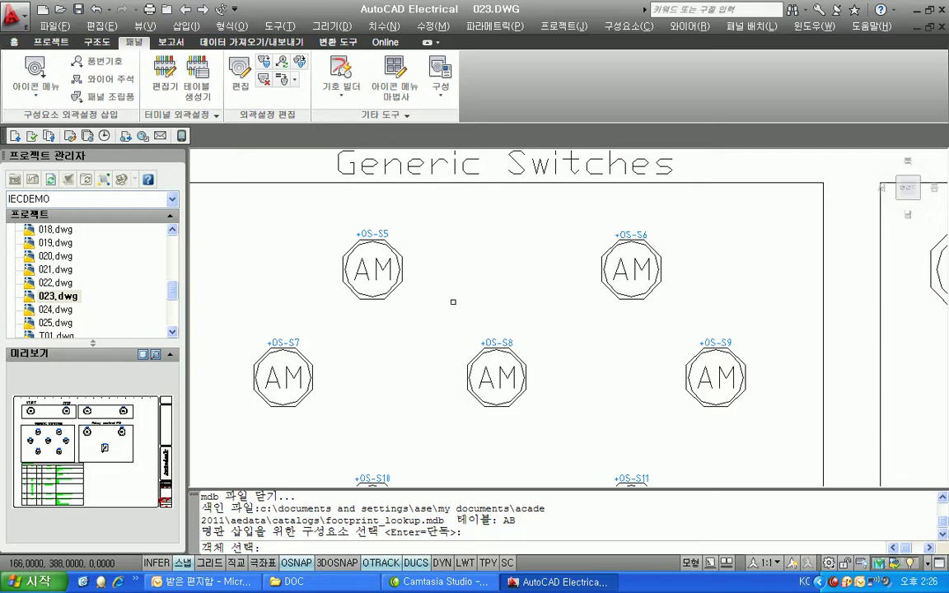
Try to attach the nameplate to the +OS-S12 push button in the Relay control PB box, then cancel the insertion.
middle_click_drag(634, 269, 316, 307)
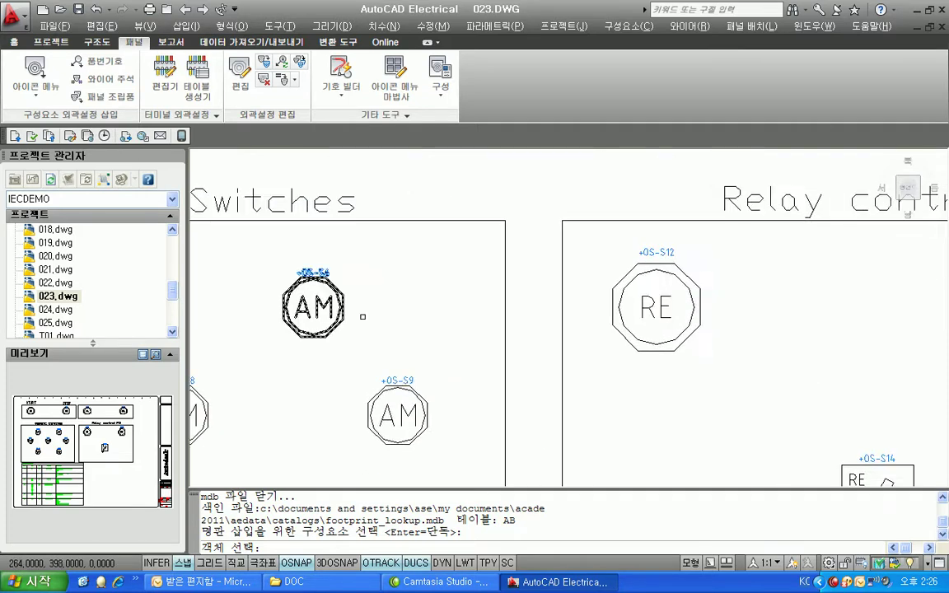
left_click(627, 288)
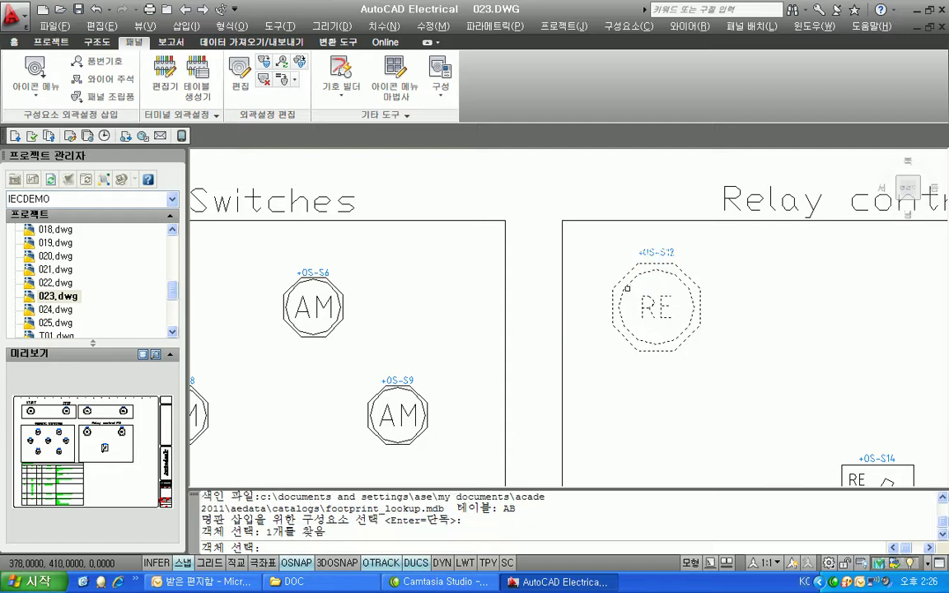
key("Return")
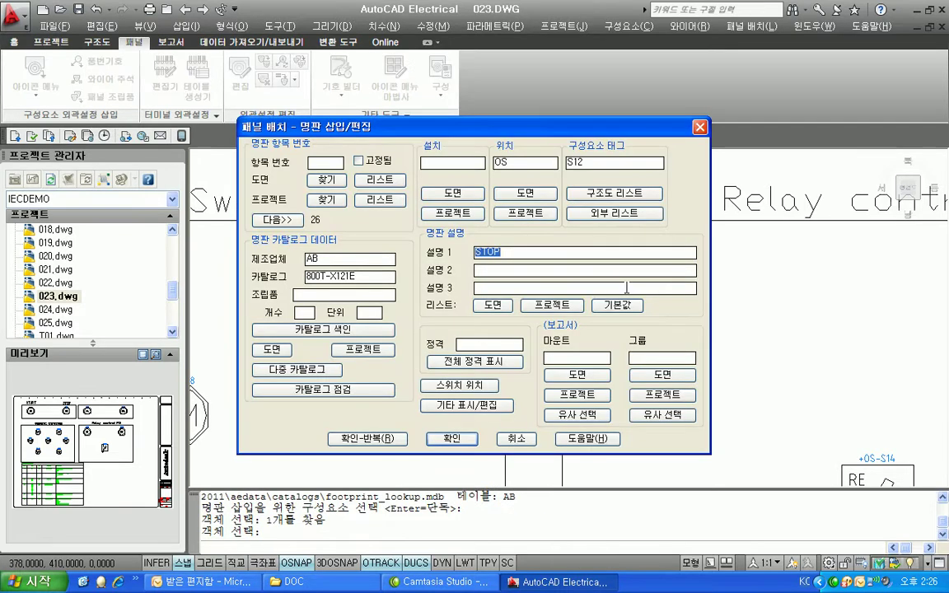
left_click_drag(557, 126, 390, 98)
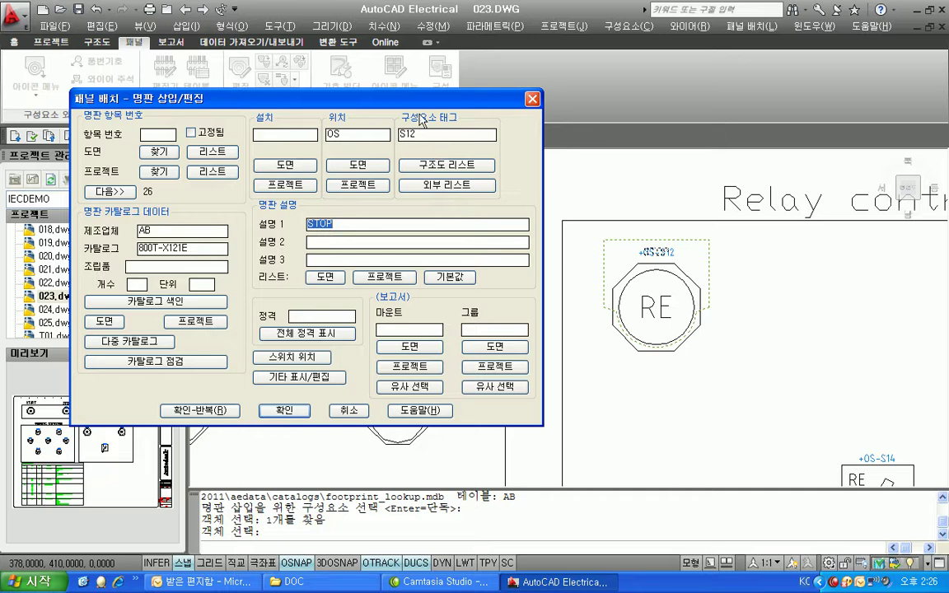
left_click(349, 415)
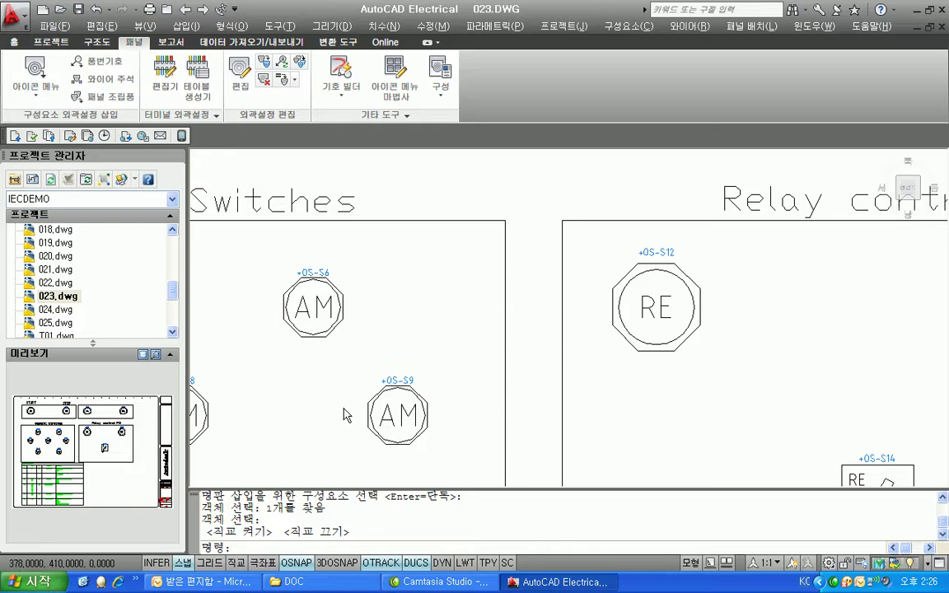
Open the terminal layout drawing 025.dwg from the IECDEMO project.
left_click_drag(171, 294, 169, 302)
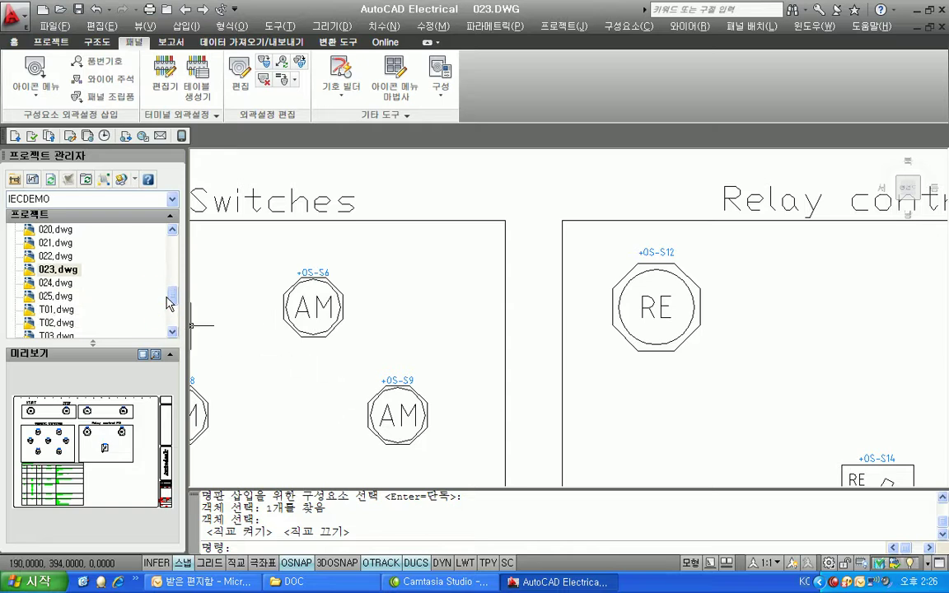
left_click(55, 296)
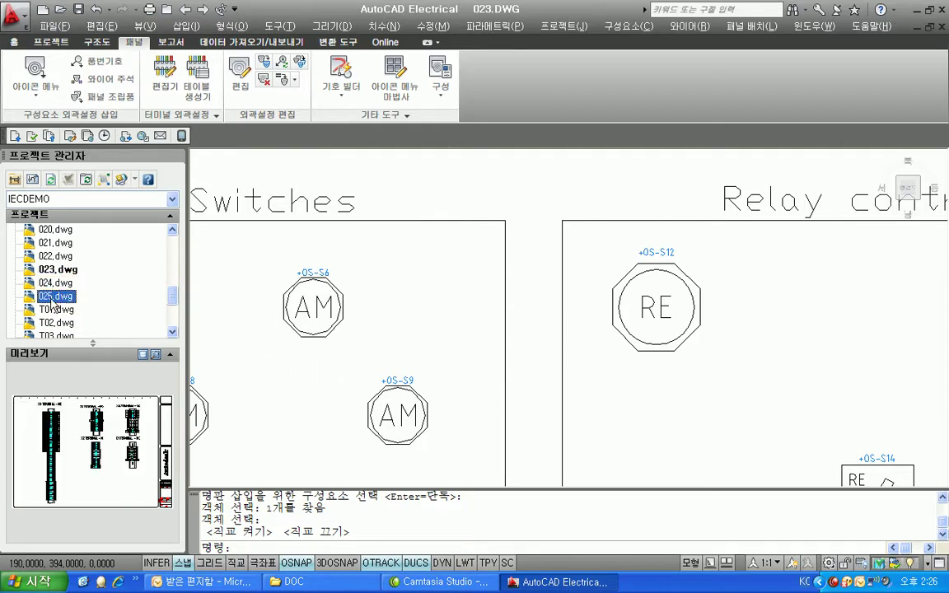
double_click(51, 298)
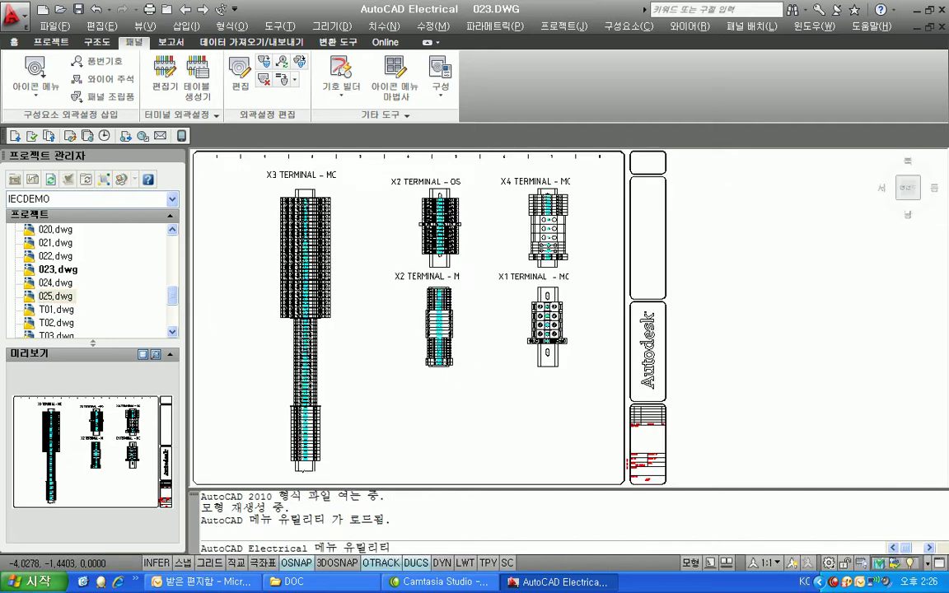
Examine the individual terminal blocks of the X4 TERMINAL - MC strip up close.
scroll(570, 227, "up", 5)
middle_click_drag(570, 227, 573, 243)
scroll(561, 181, "up", 4)
left_click(548, 182)
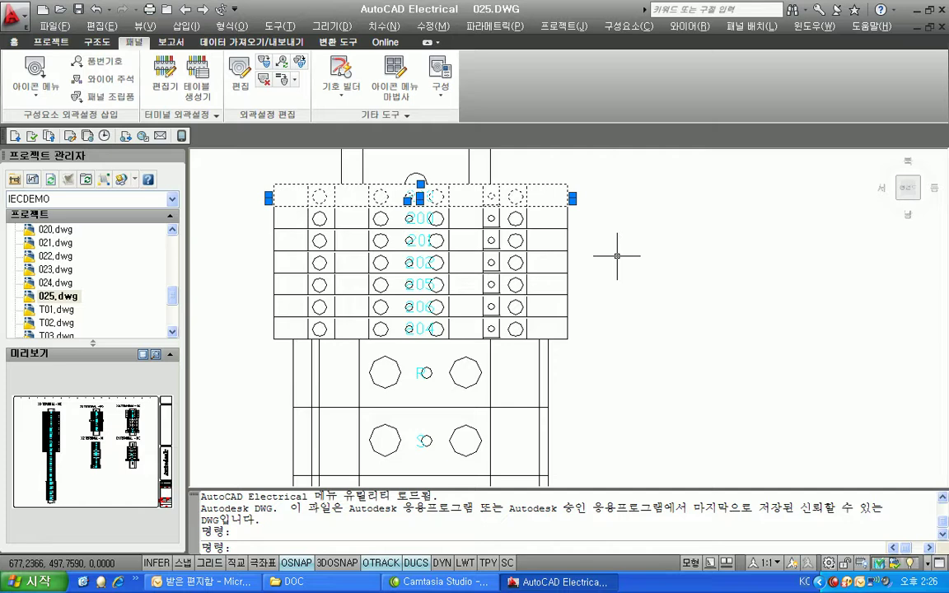
key("Escape")
key("Escape")
key("Escape")
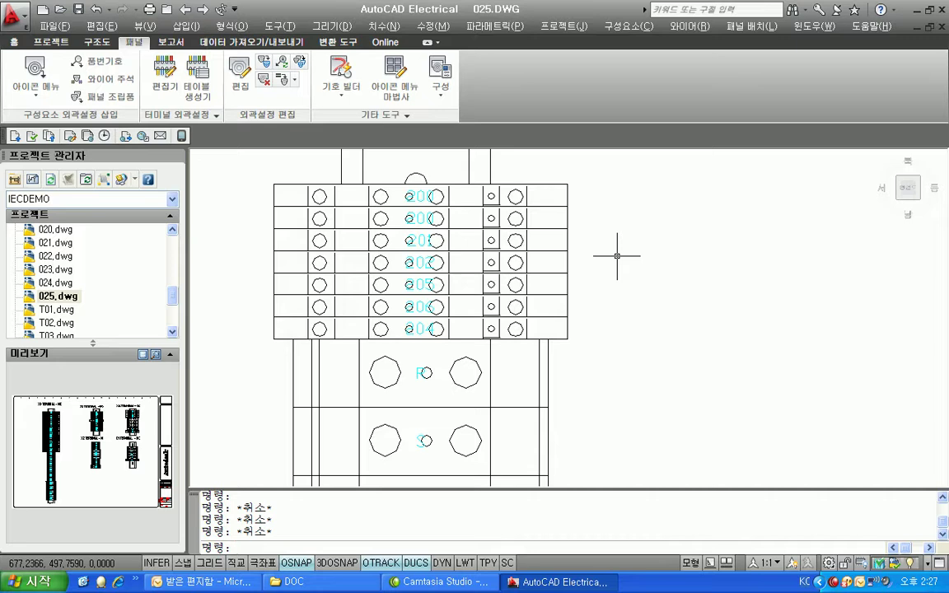
scroll(616, 255, "down", 5)
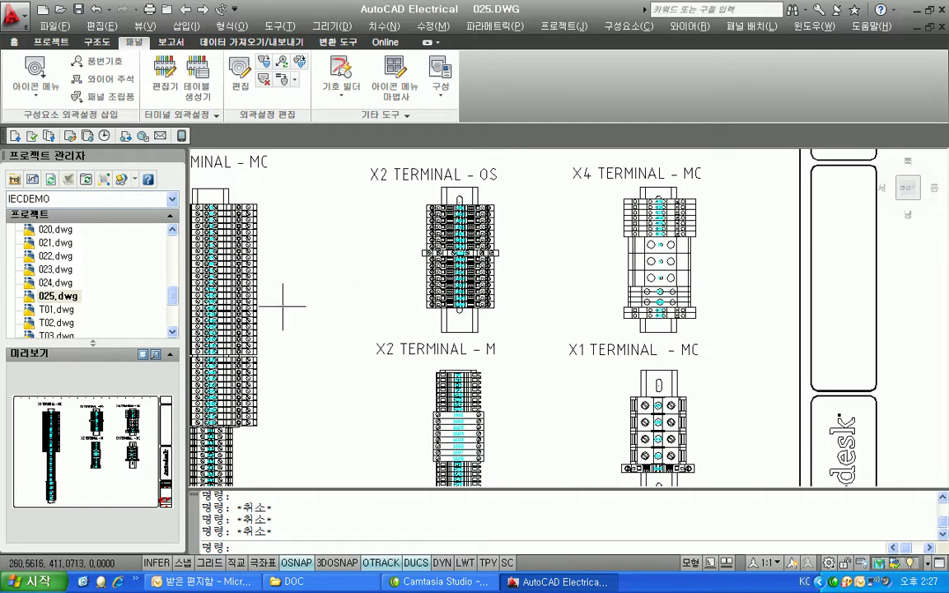
Review the panel footprint library path and panel icon menu file in the IECDEMO project properties.
left_click_drag(175, 300, 169, 234)
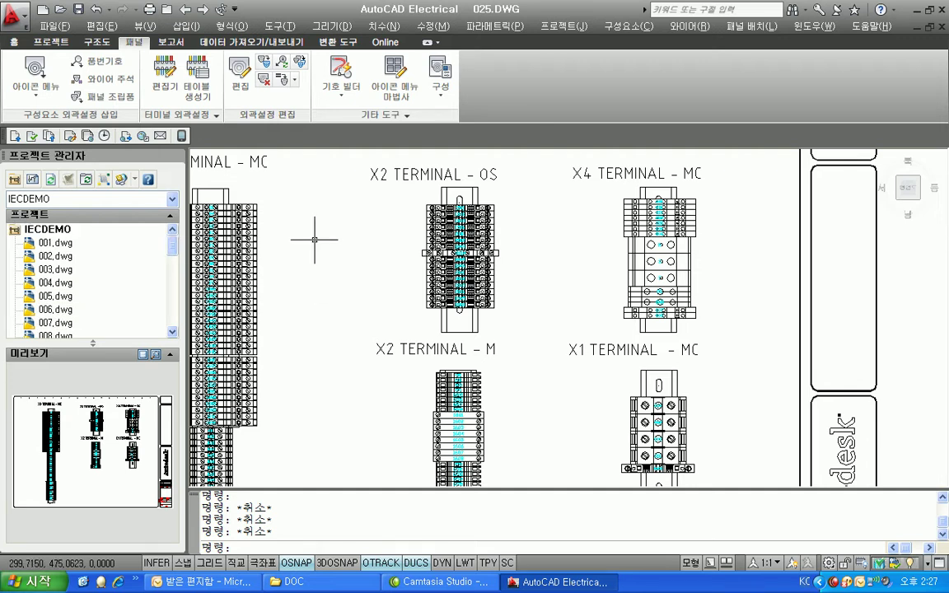
left_click(50, 229)
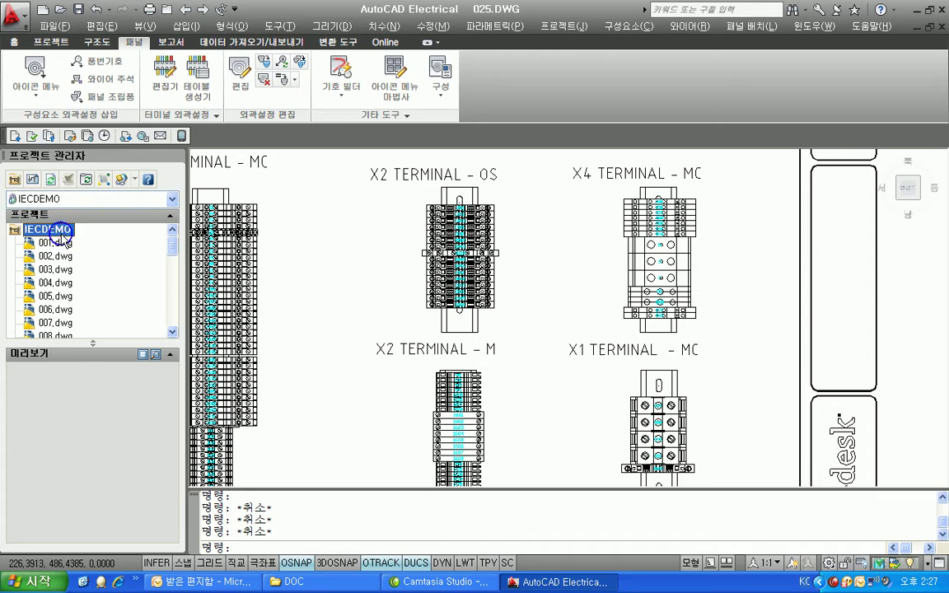
right_click(59, 231)
left_click(82, 450)
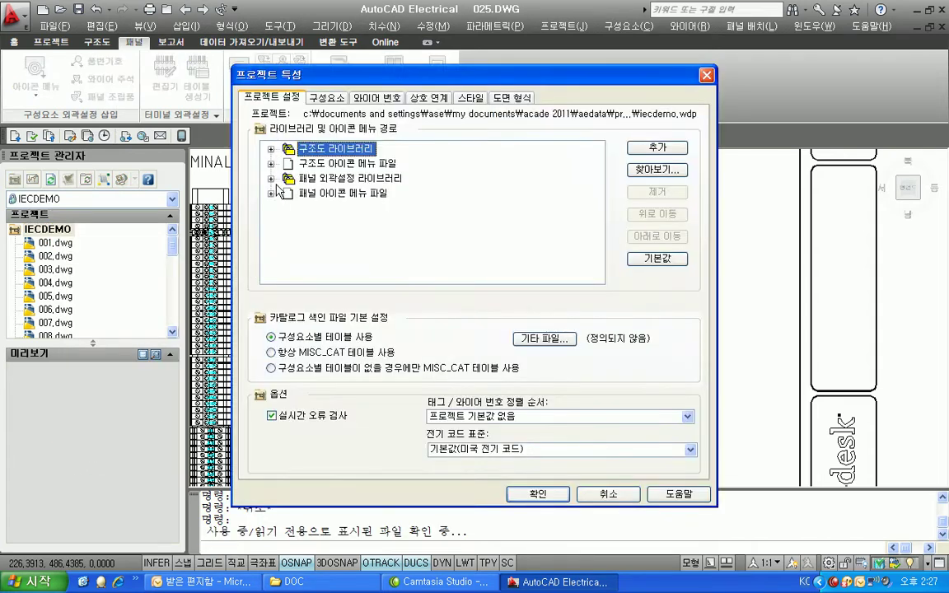
left_click(272, 179)
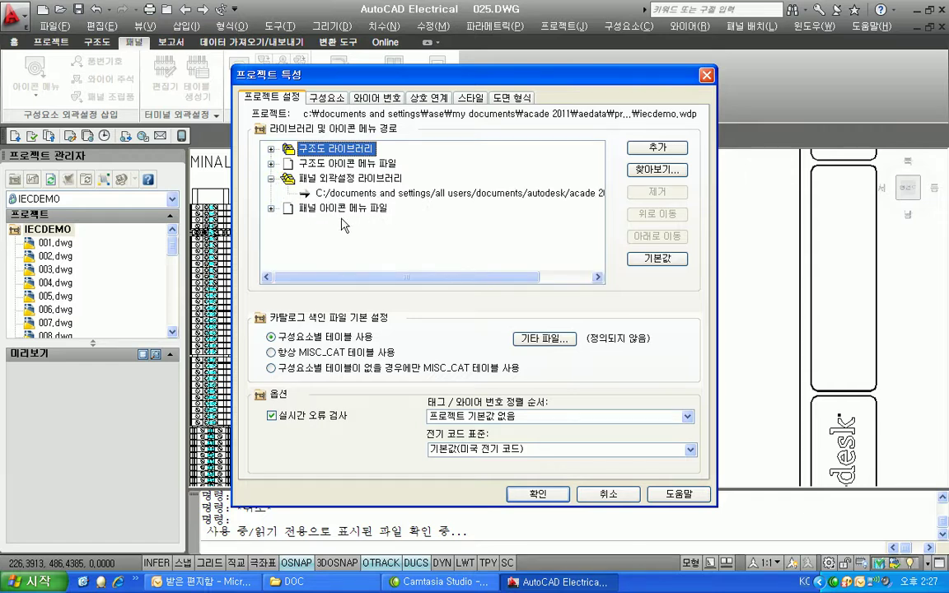
left_click(271, 208)
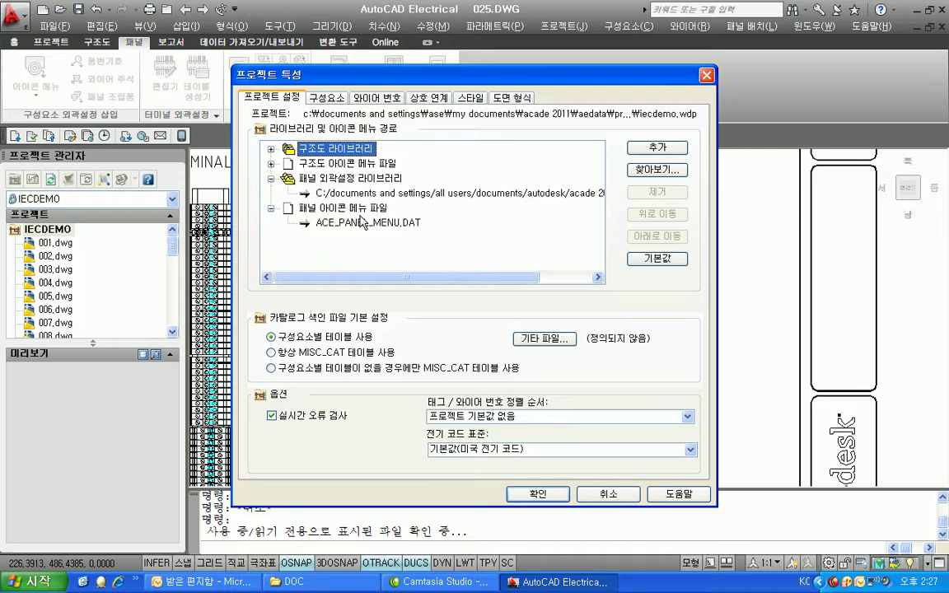
left_click(606, 493)
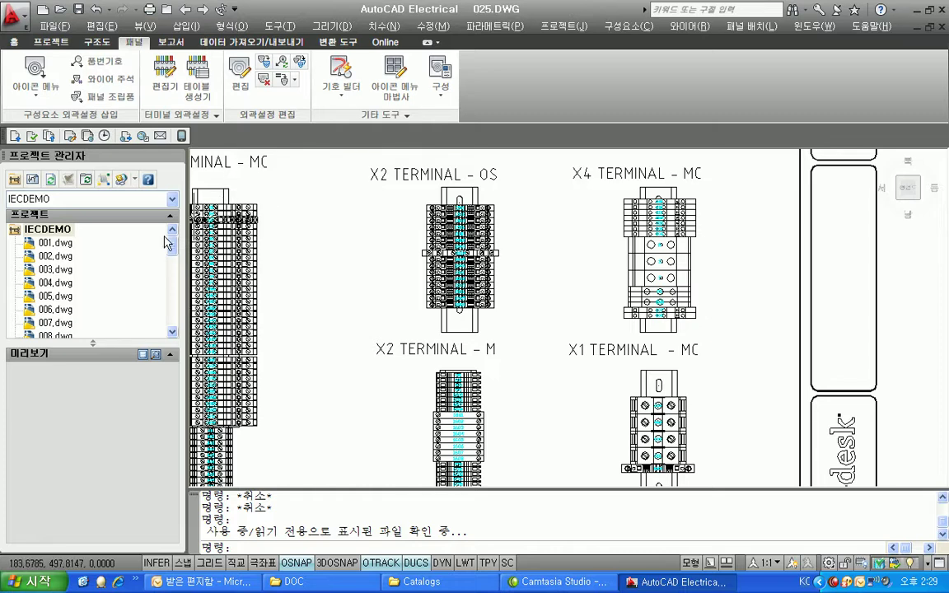
Return to the open drawing 023.DWG and show its whole panel layout.
left_click(818, 26)
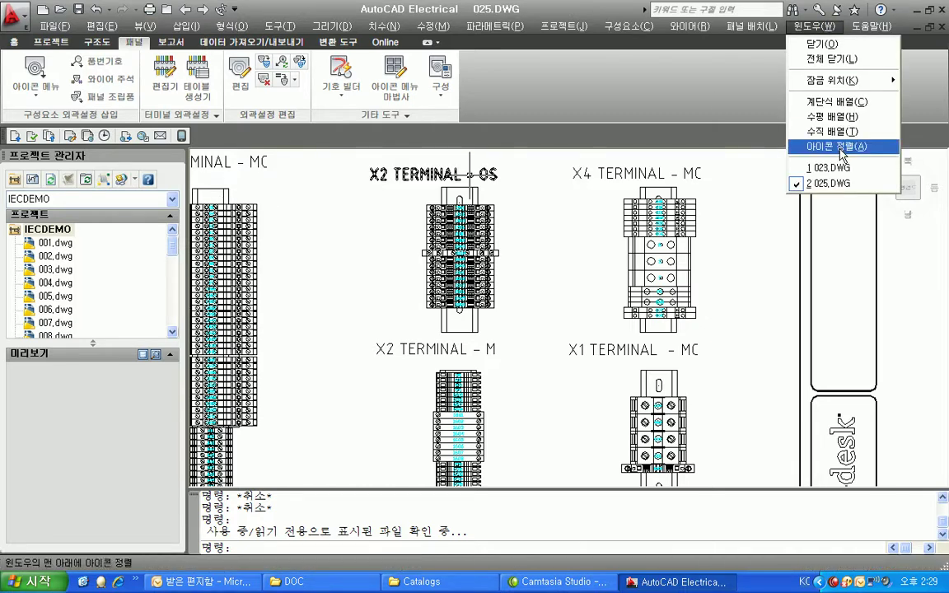
left_click(832, 167)
scroll(627, 271, "down", 5)
middle_click_drag(588, 256, 450, 225)
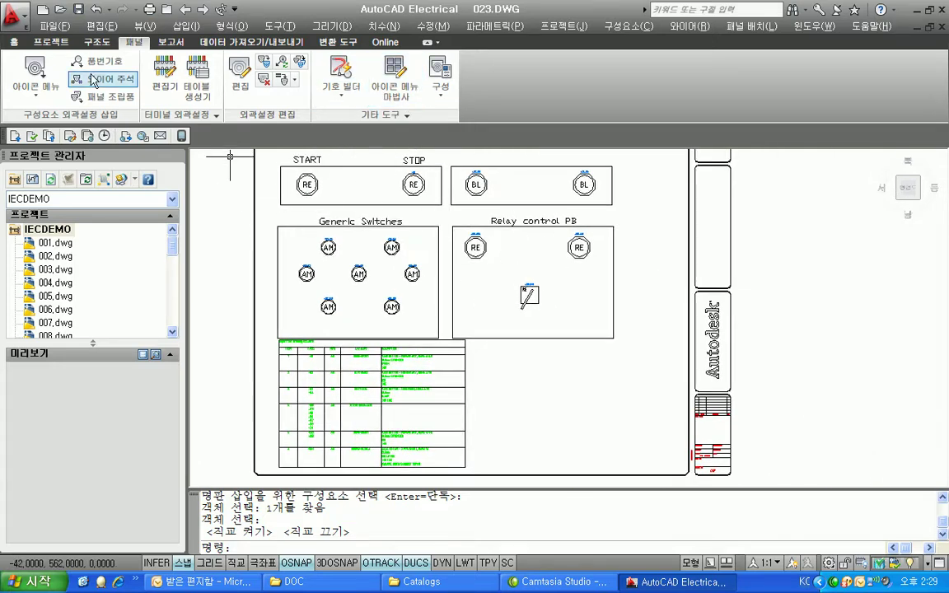
List the schematic components from all IECDEMO project drawings, with all location codes, for insertion into the panel layout.
left_click(45, 96)
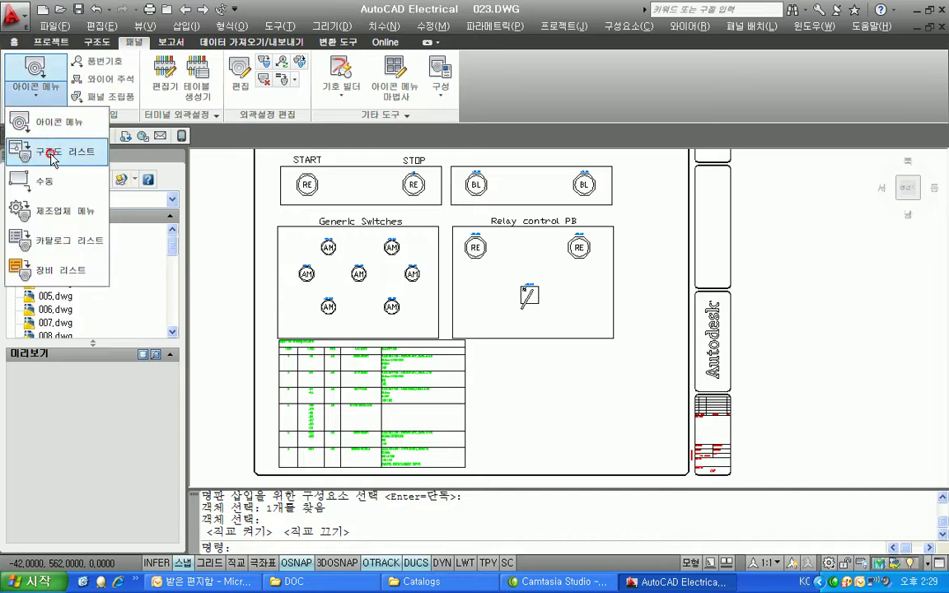
left_click(52, 156)
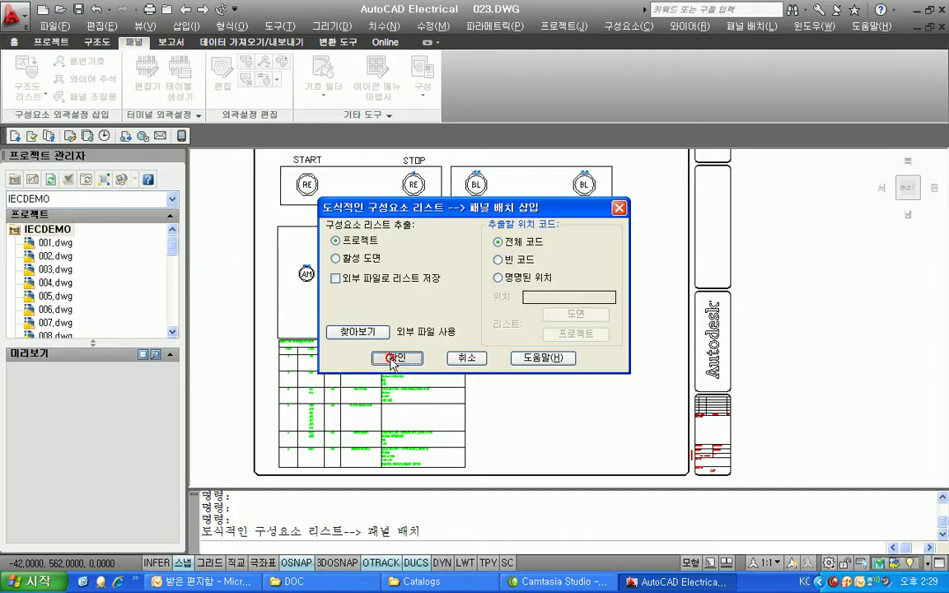
key("Return")
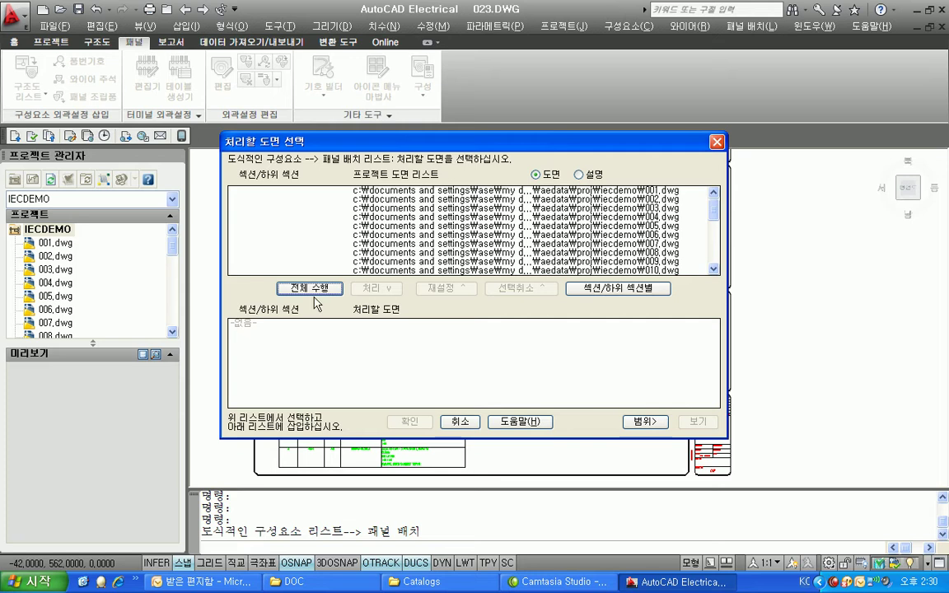
left_click(316, 290)
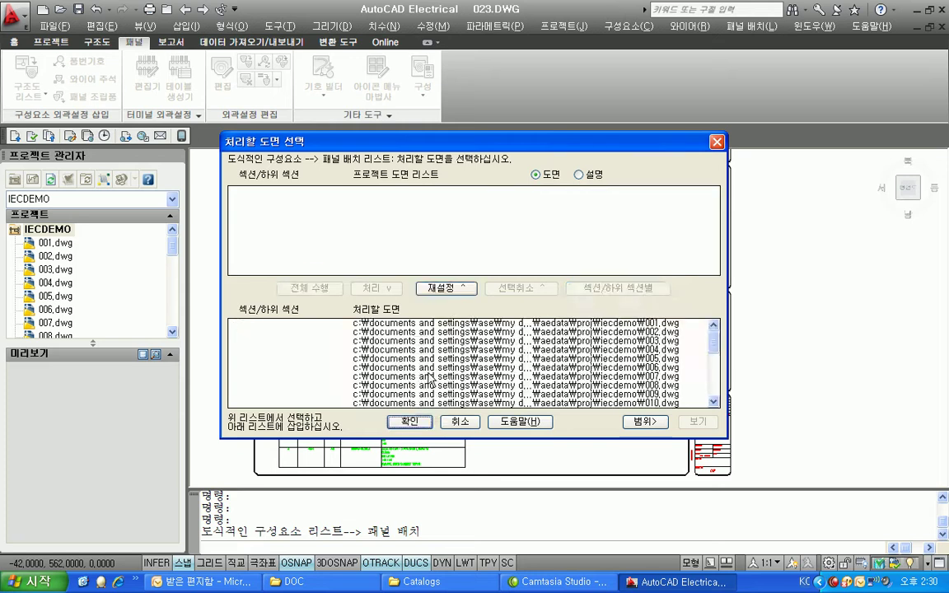
left_click(410, 420)
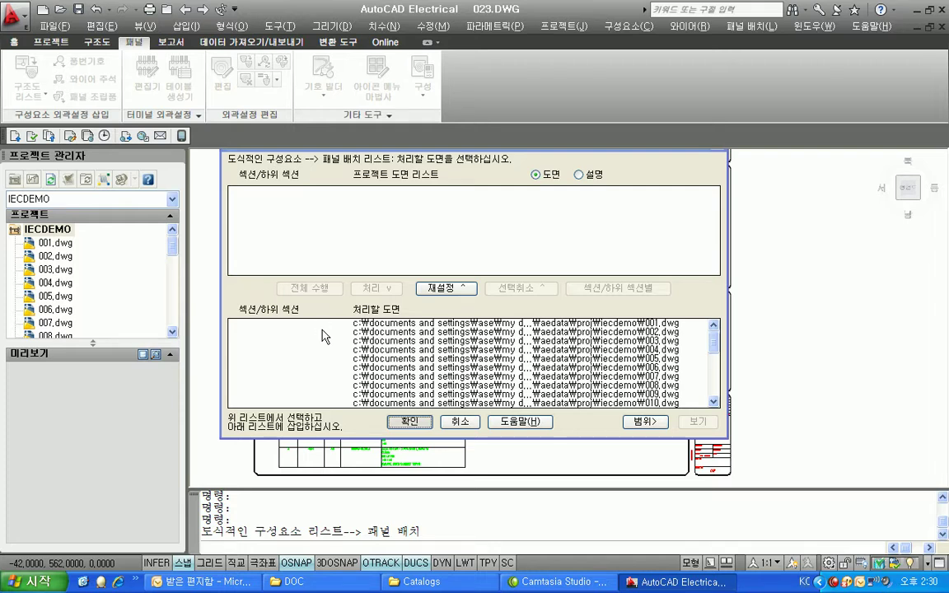
key("Return")
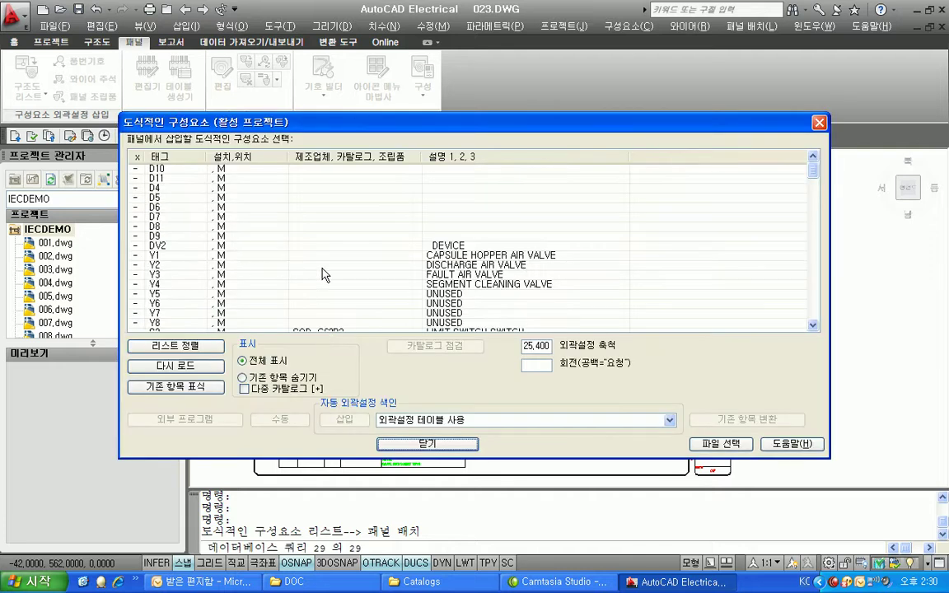
Try to insert the panel footprint of photo switch B10 (AB, 42SMU-7000-QD) from the schematic component list using the footprint table.
left_click_drag(817, 183, 816, 193)
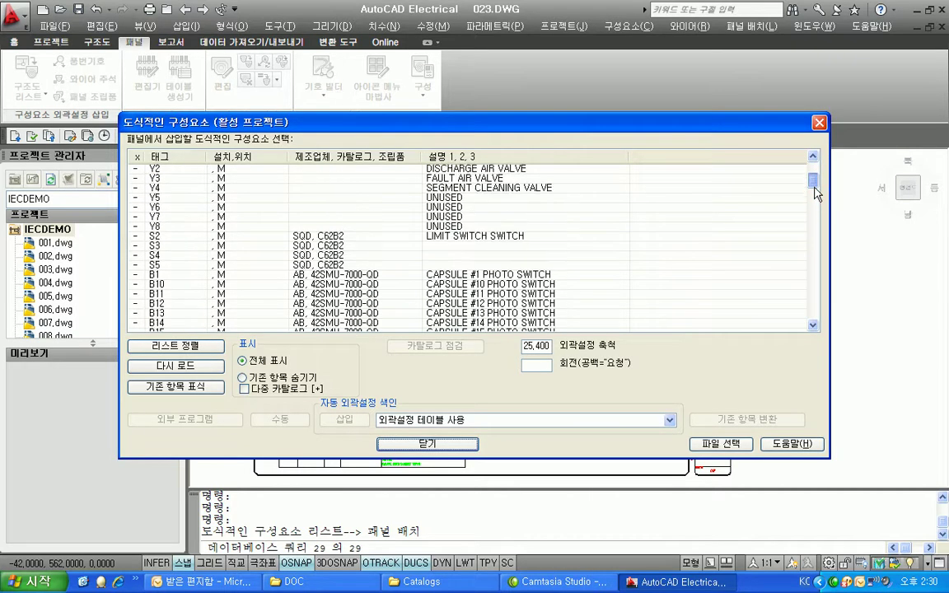
left_click(353, 289)
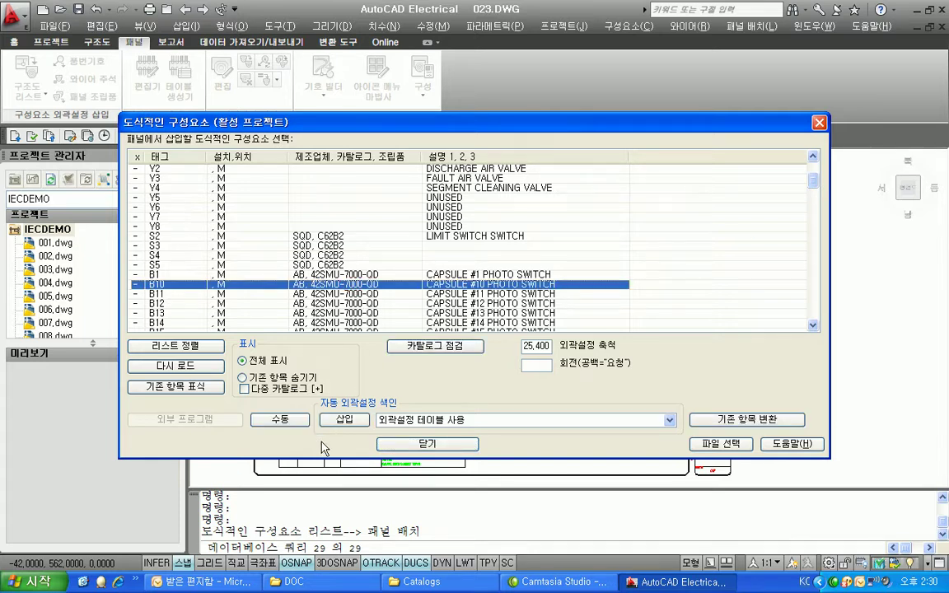
left_click(343, 421)
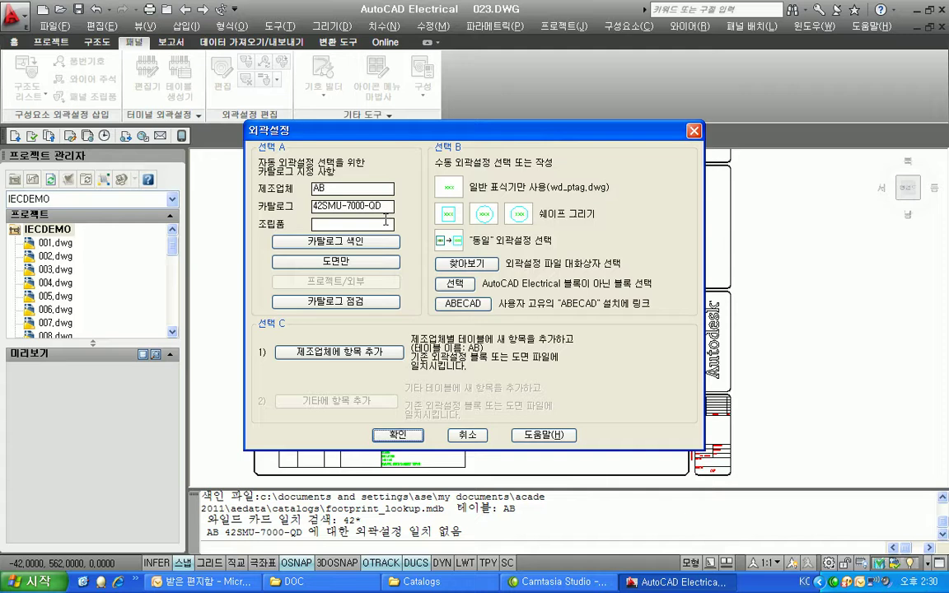
left_click(461, 437)
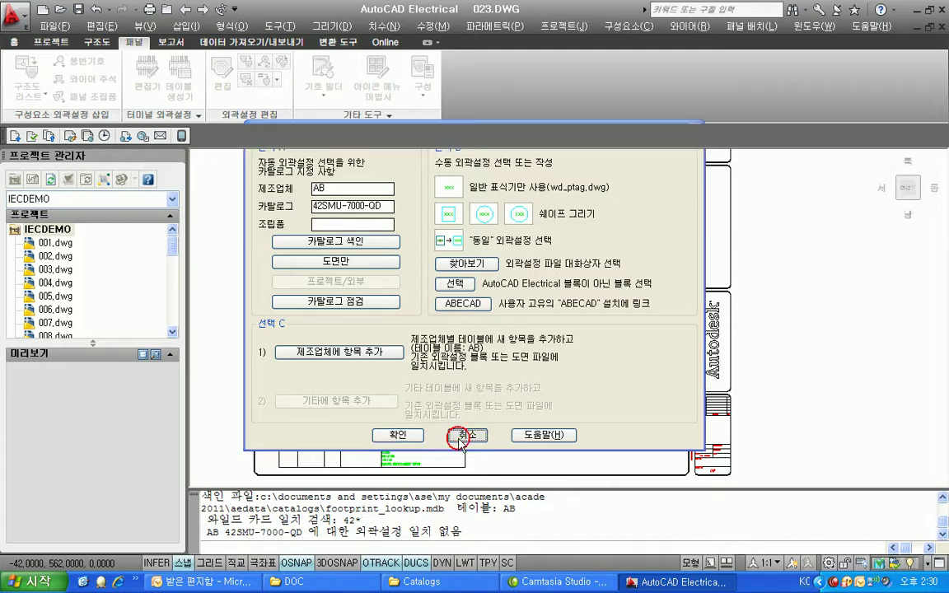
left_click(392, 397)
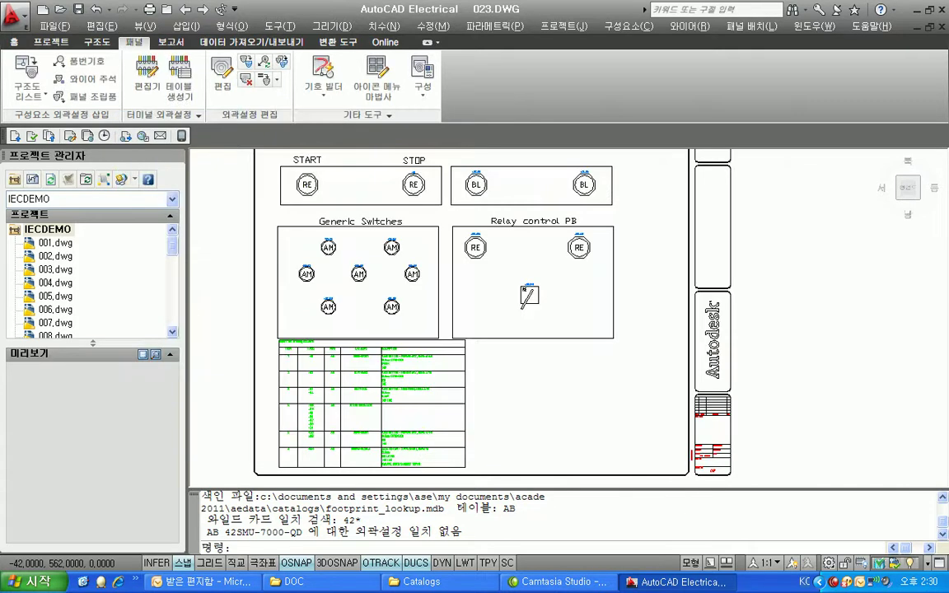
key("Escape")
key("Escape")
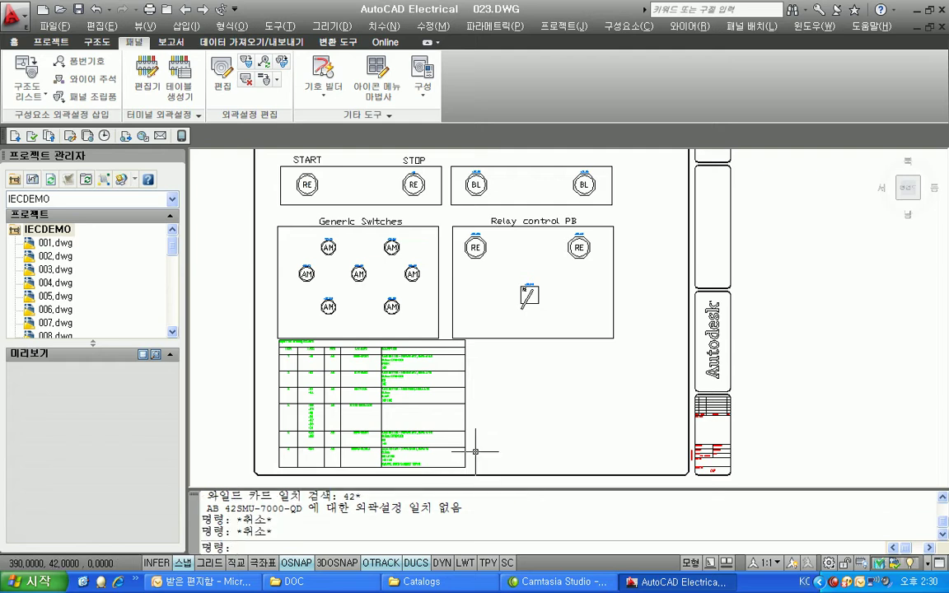
Switch to the Catalogs folder, open footprint_lookup.mdb in Microsoft Access and browse its manufacturer tables.
left_click(445, 582)
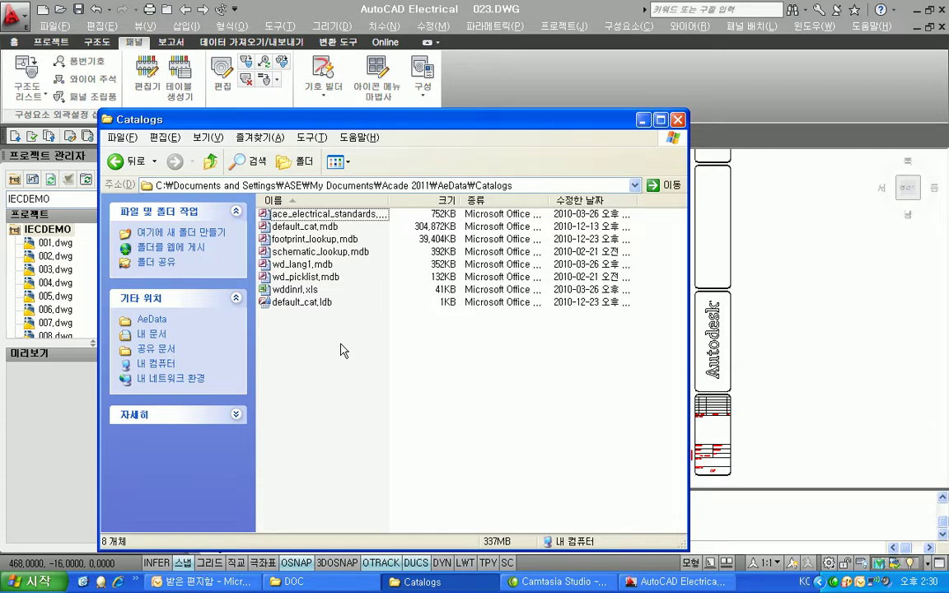
left_click(333, 240)
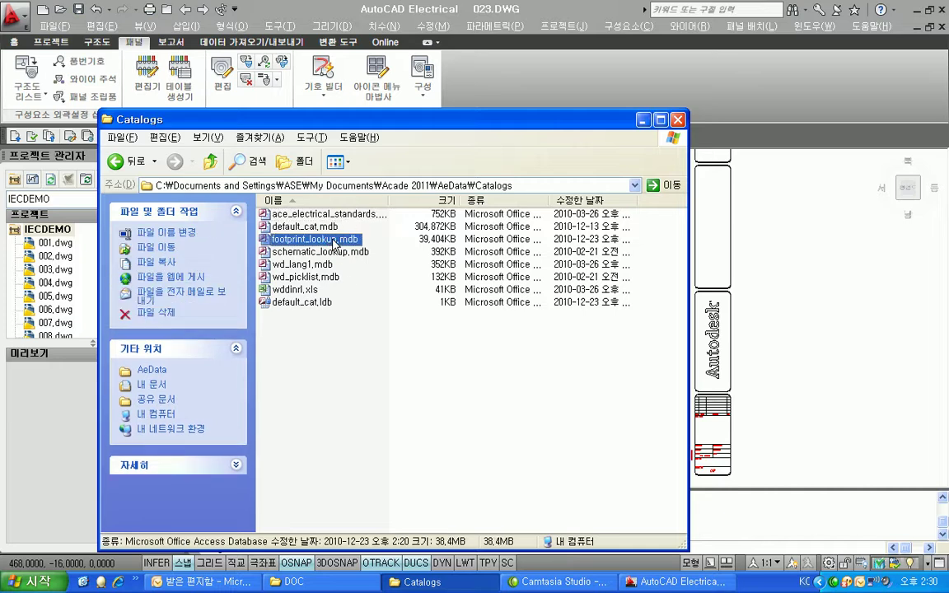
double_click(333, 240)
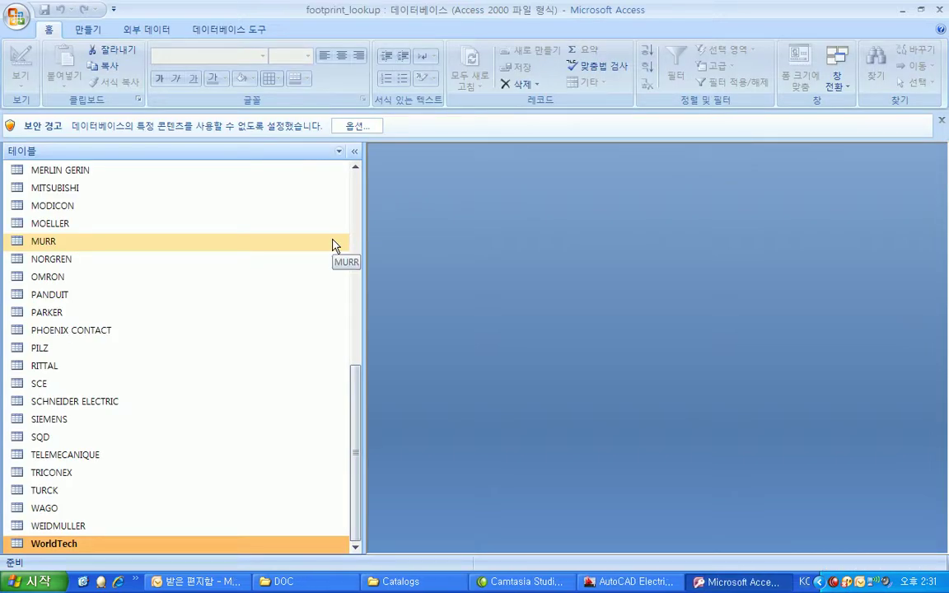
left_click_drag(355, 403, 352, 196)
Open the default_cat.mdb catalog database from the Catalogs folder to view its component tables.
left_click(412, 582)
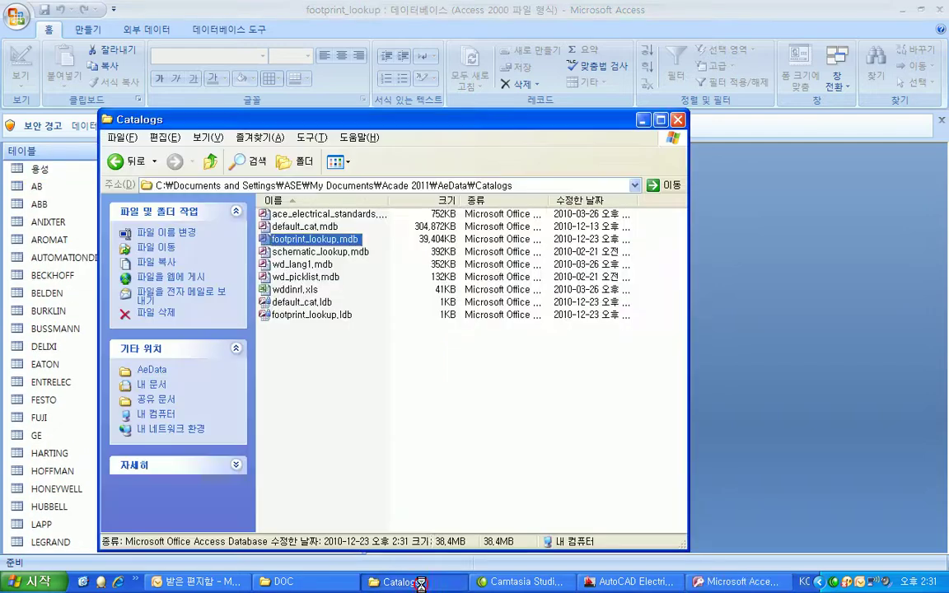
left_click(289, 228)
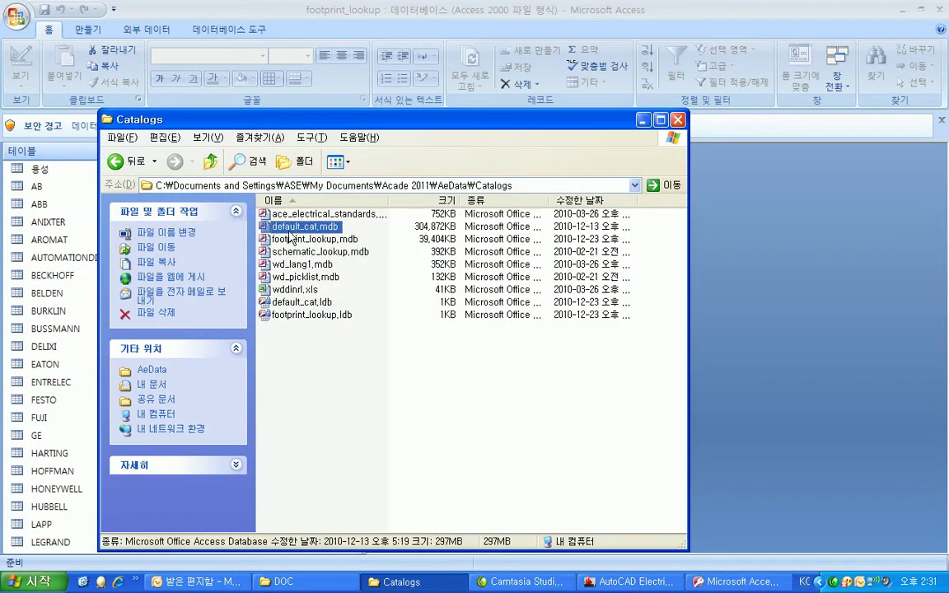
left_click(288, 228)
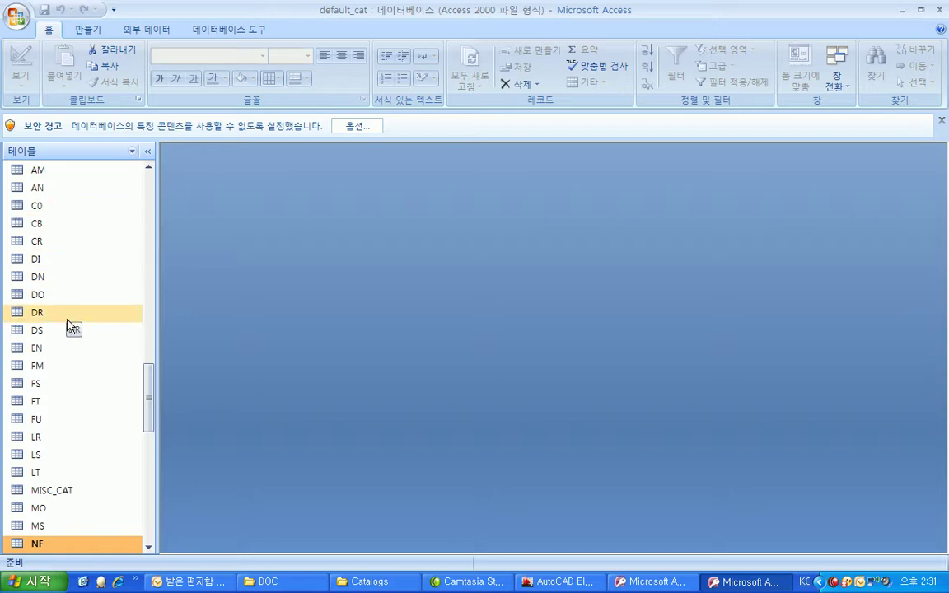
Return to the footprint_lookup database and open the AB manufacturer table at full window size.
left_click(650, 581)
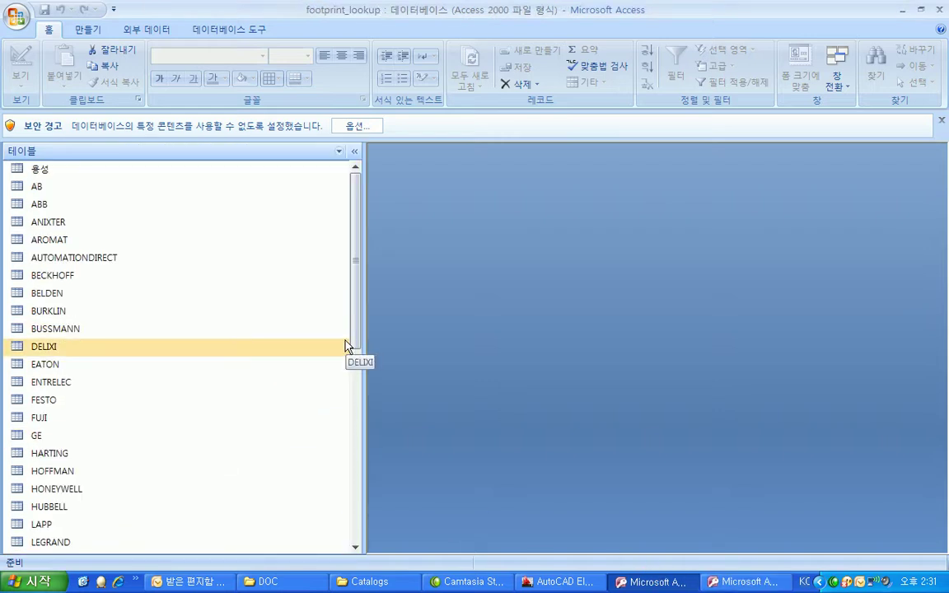
mouse_move(358, 246)
left_mouse_down()
mouse_move(354, 381)
mouse_move(354, 247)
left_mouse_up()
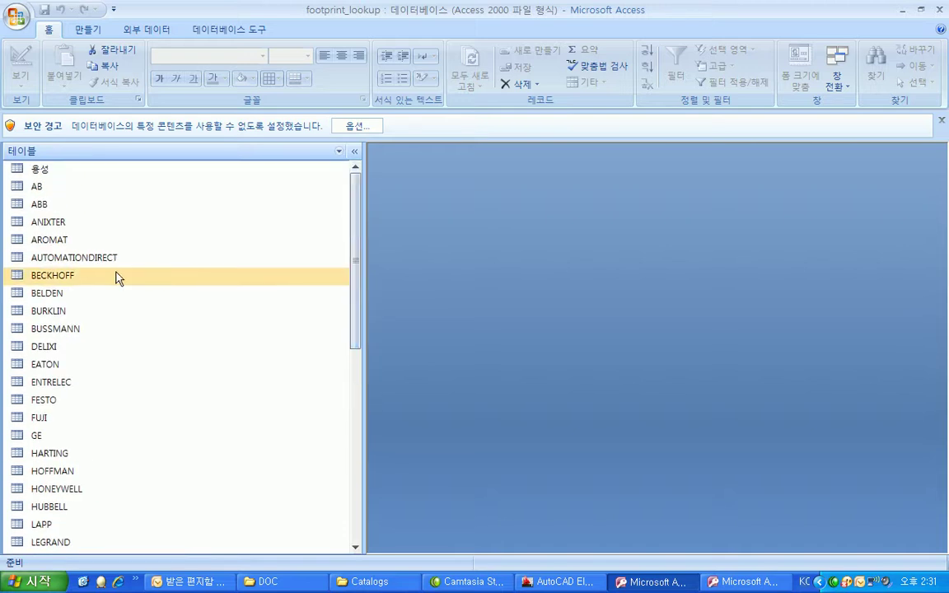
left_click(97, 278)
left_click(95, 258)
left_click(56, 239)
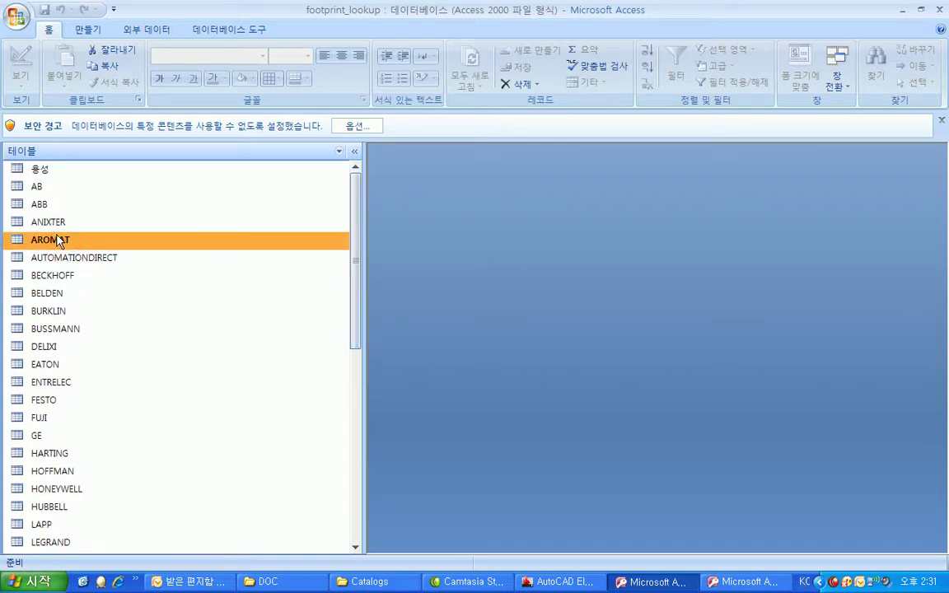
left_click(50, 191)
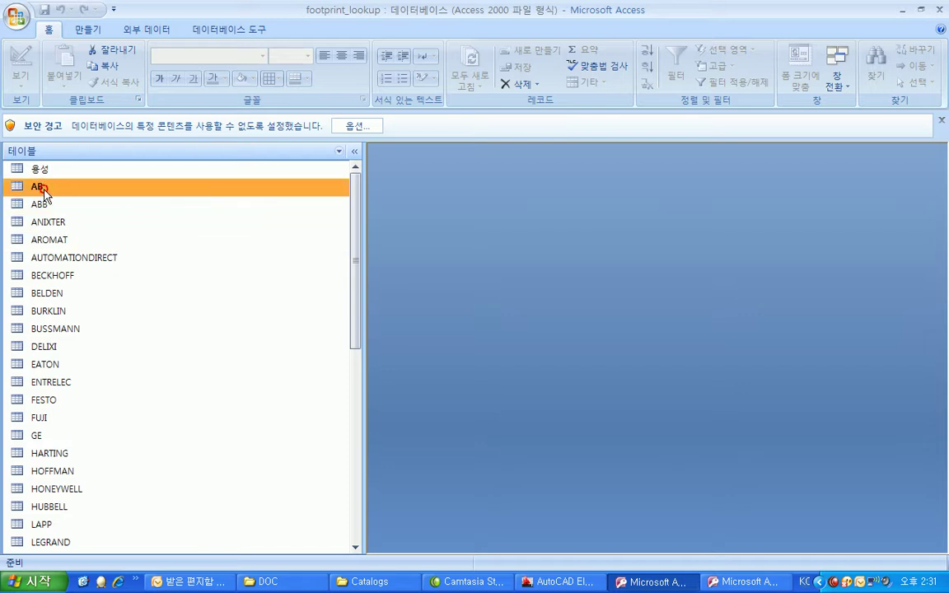
double_click(40, 187)
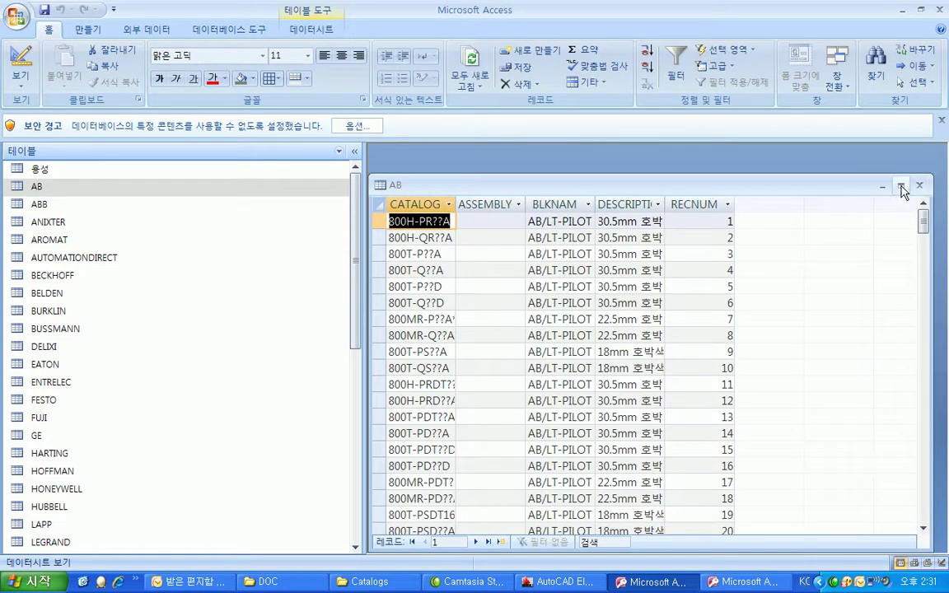
left_click(901, 186)
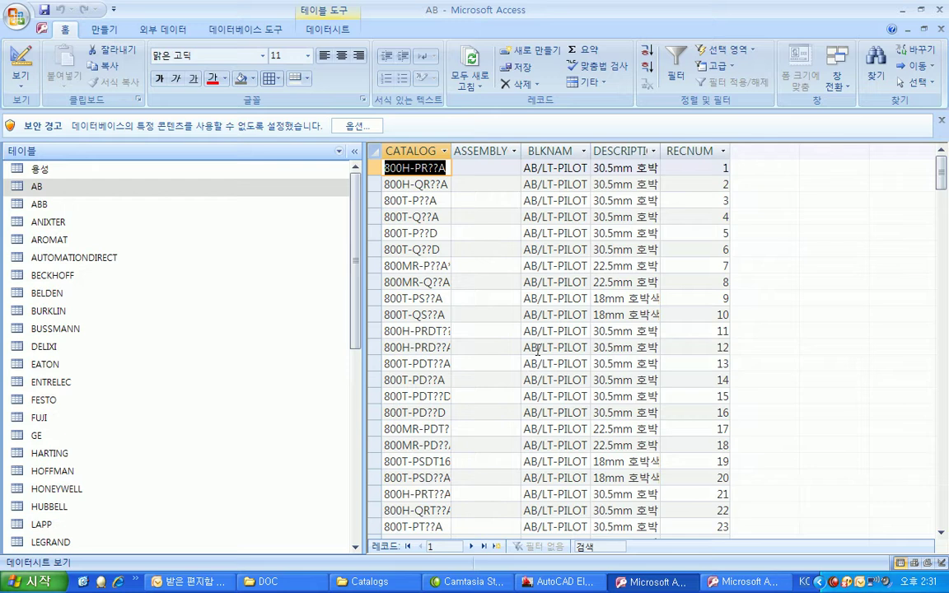
Widen the DESCRIPTION and BLKNAM columns of the AB table and highlight the block name ABLT3A for catalog 800T-P??D.
left_click(421, 216)
left_click(557, 200)
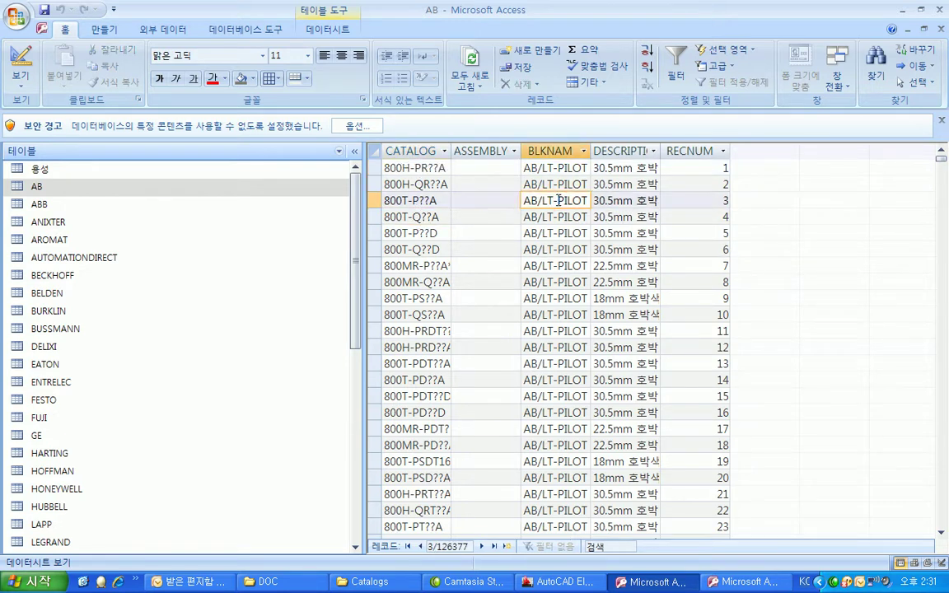
double_click(664, 151)
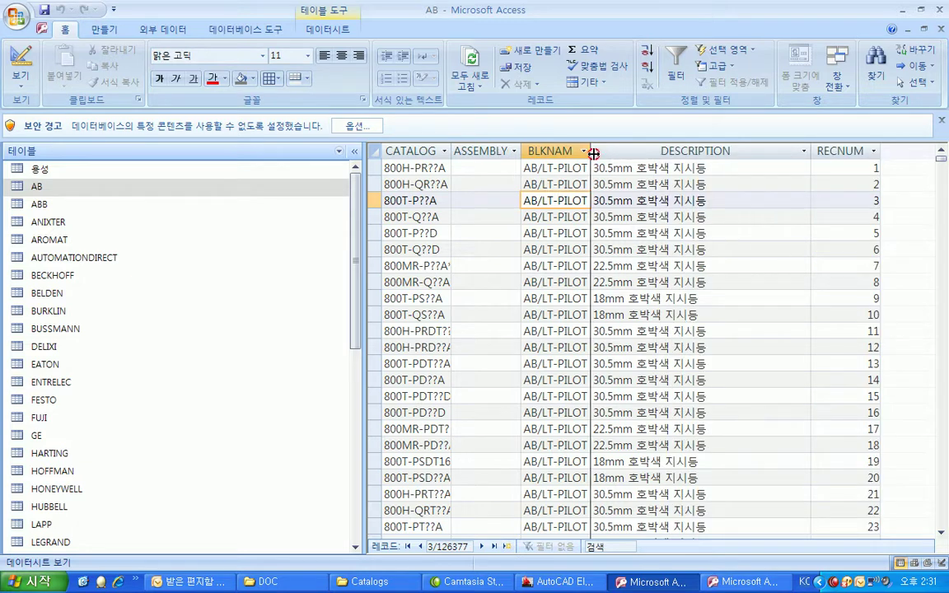
left_click_drag(593, 153, 689, 156)
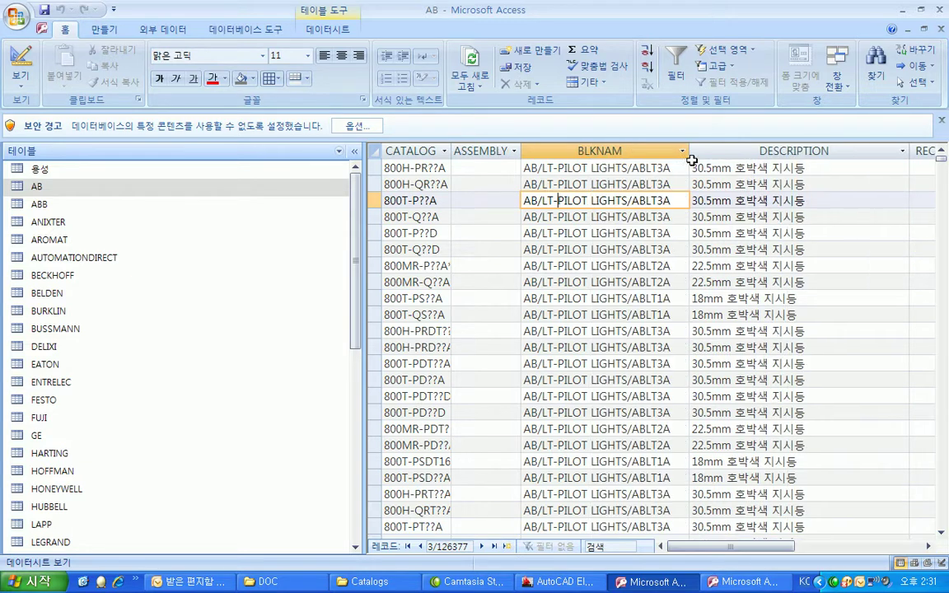
left_click(411, 233)
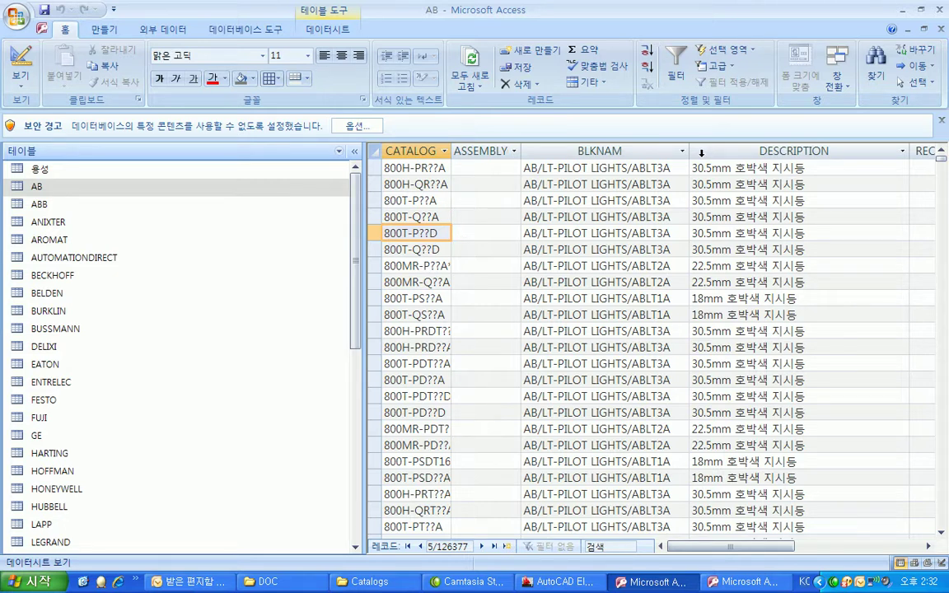
left_click_drag(689, 153, 782, 154)
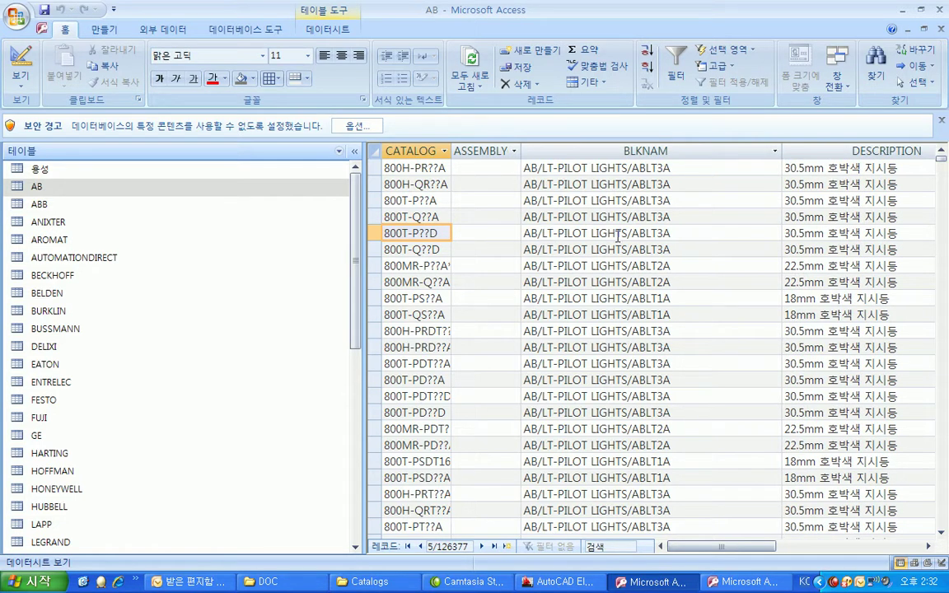
left_click_drag(632, 233, 671, 233)
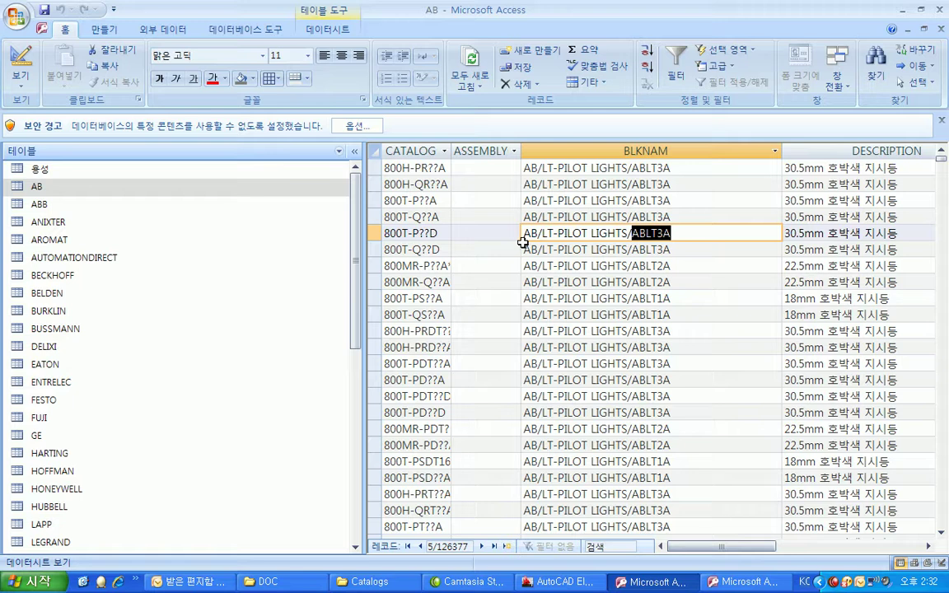
In Windows Explorer, browse the shared documents to Autodesk\Acade 2011\Libs and select the Panel library folder.
left_click(27, 585)
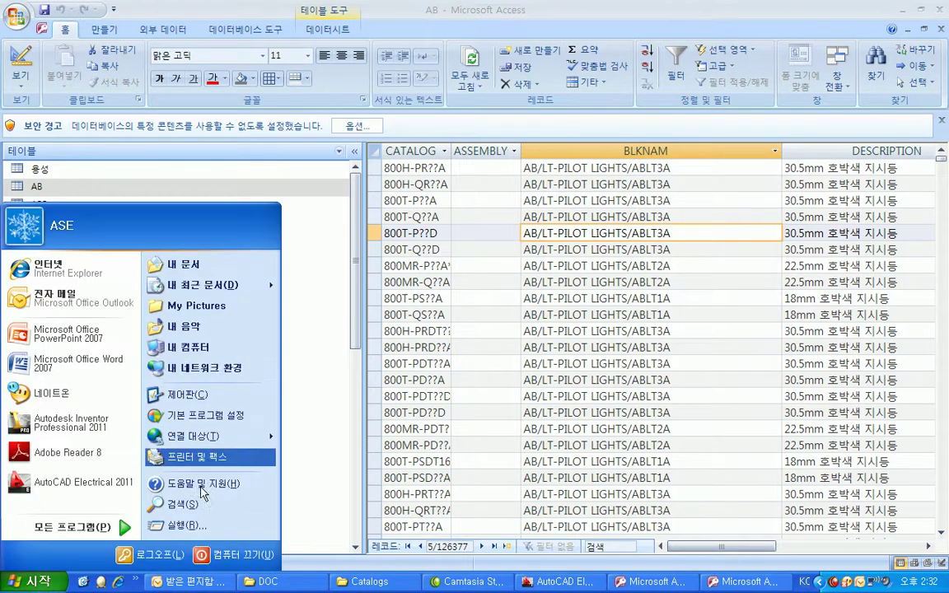
left_click(196, 346)
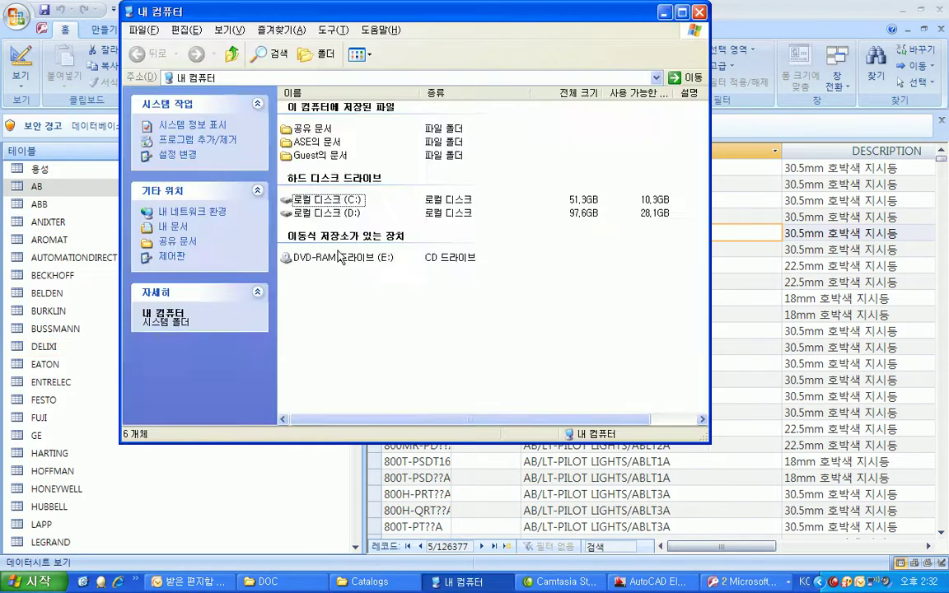
left_click(186, 244)
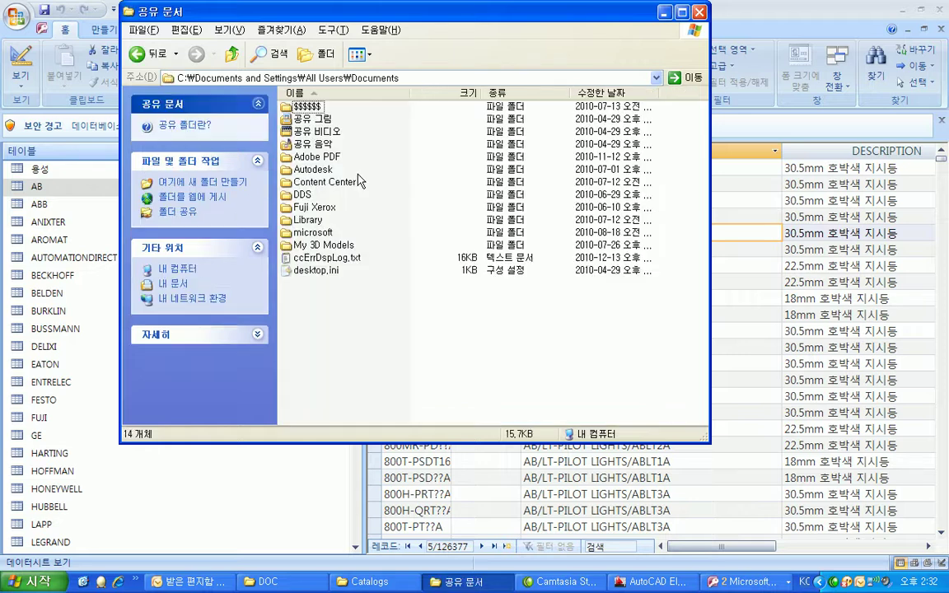
double_click(326, 169)
double_click(319, 108)
double_click(300, 107)
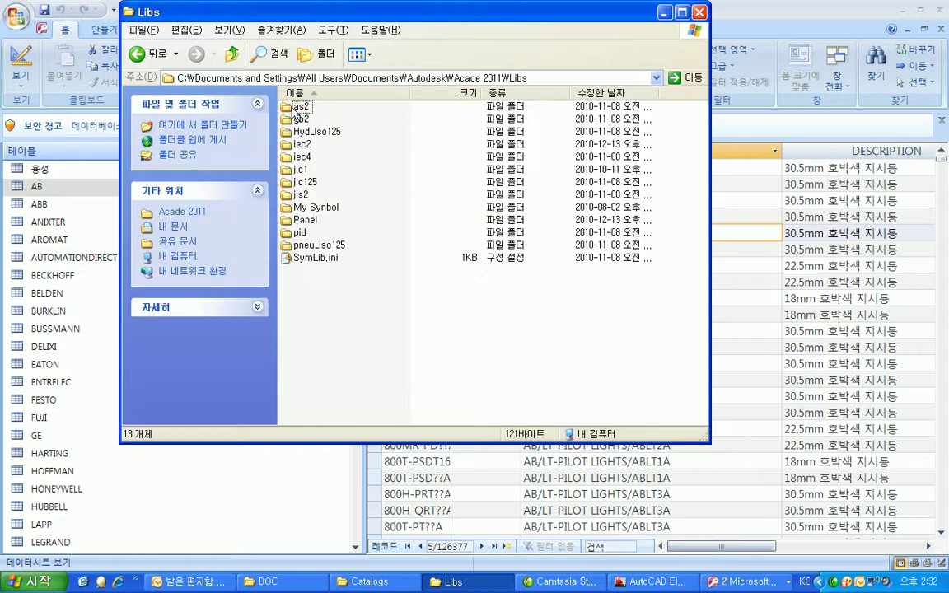
left_click(300, 220)
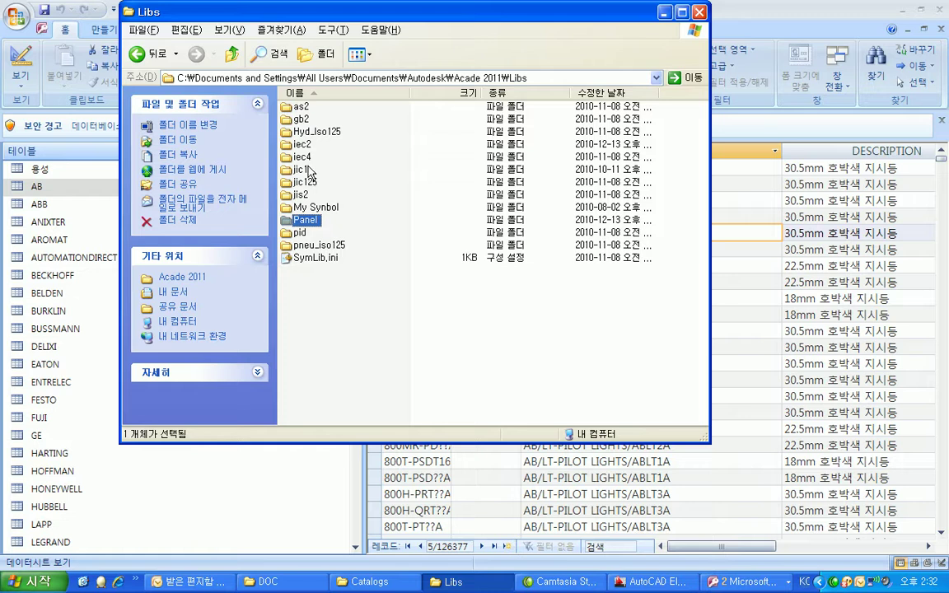
Browse the Panel library into the AB manufacturer folder and open its LT-PILOT LIGHTS subfolder of footprint drawings.
double_click(305, 220)
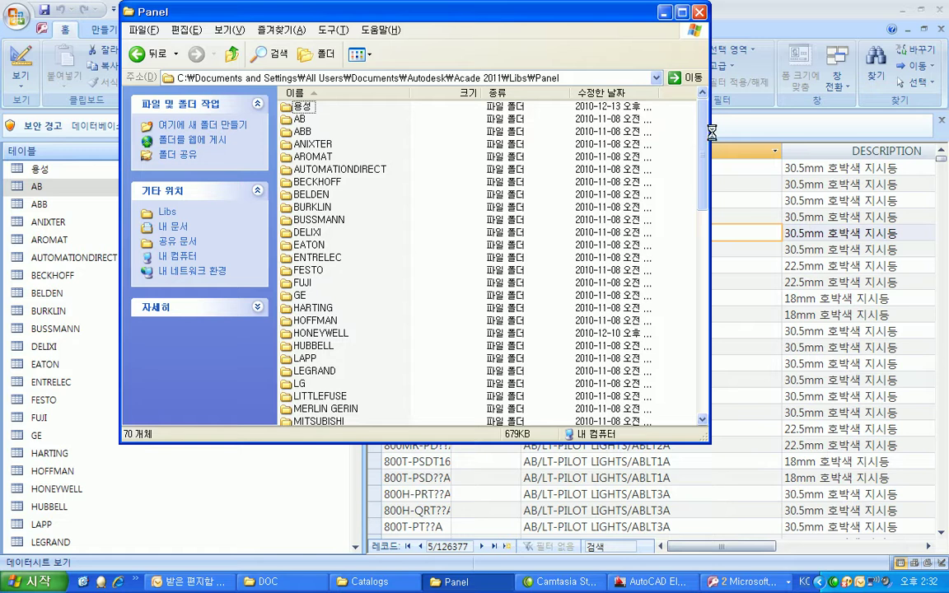
left_click_drag(625, 20, 662, 306)
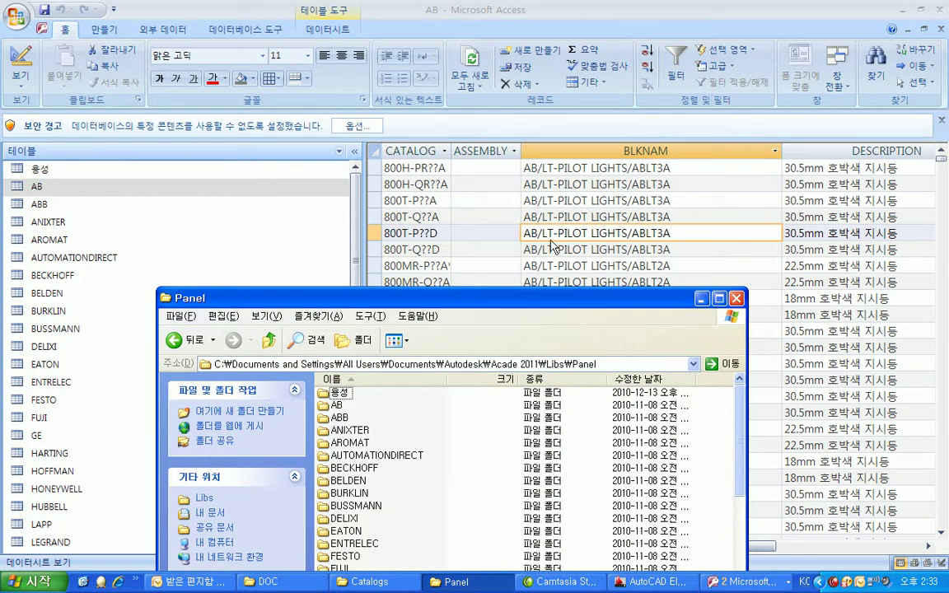
double_click(337, 407)
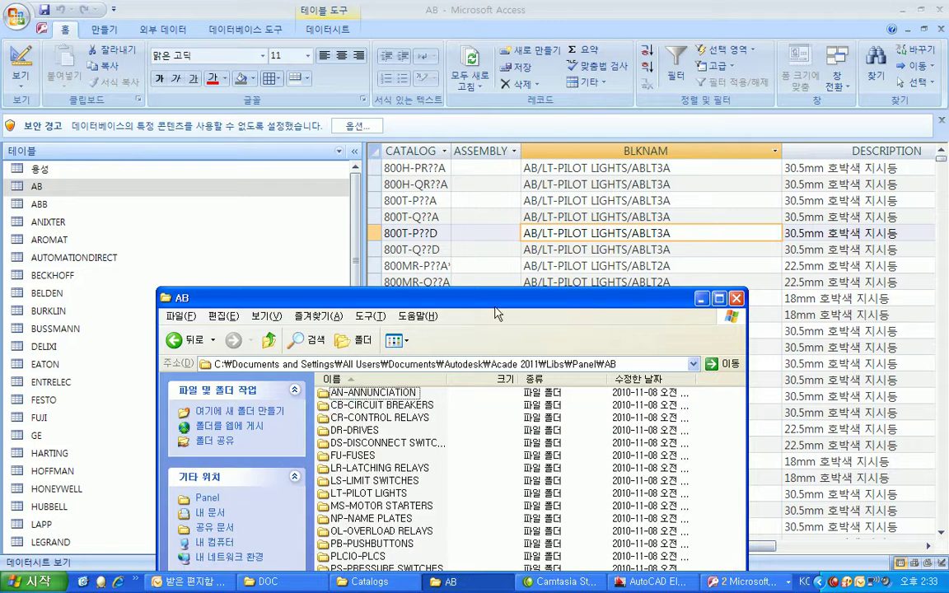
left_click(374, 481)
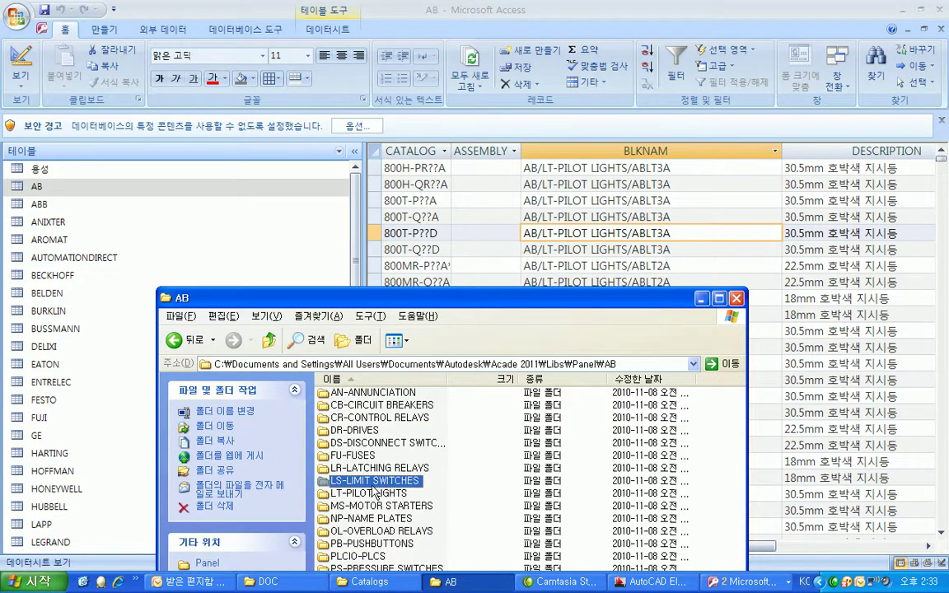
left_click_drag(409, 301, 303, 121)
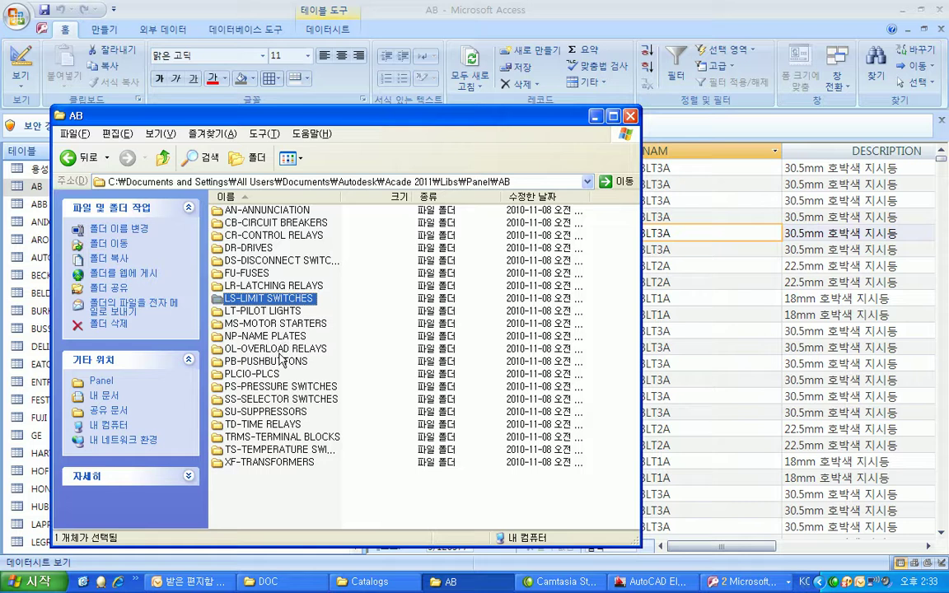
left_click(246, 311)
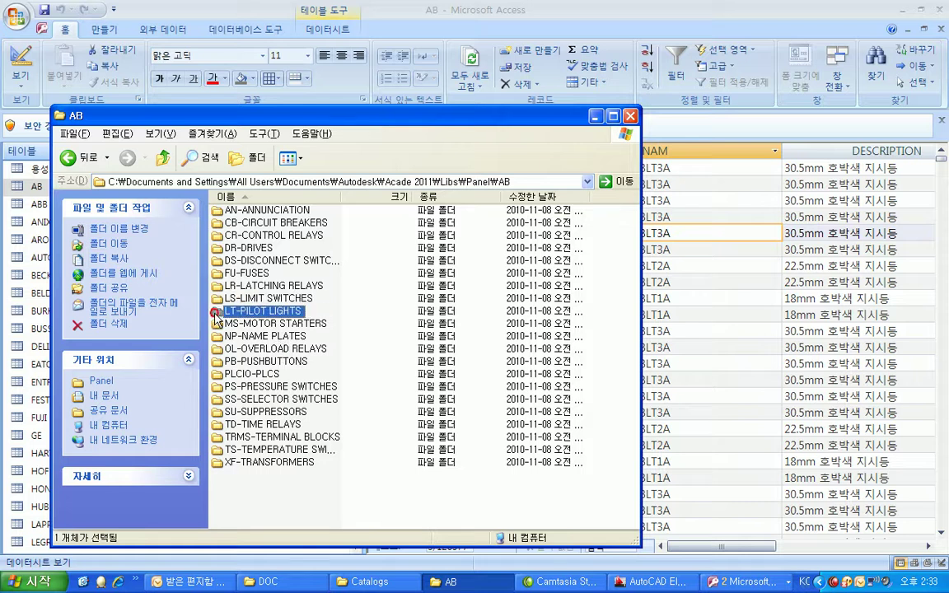
double_click(247, 311)
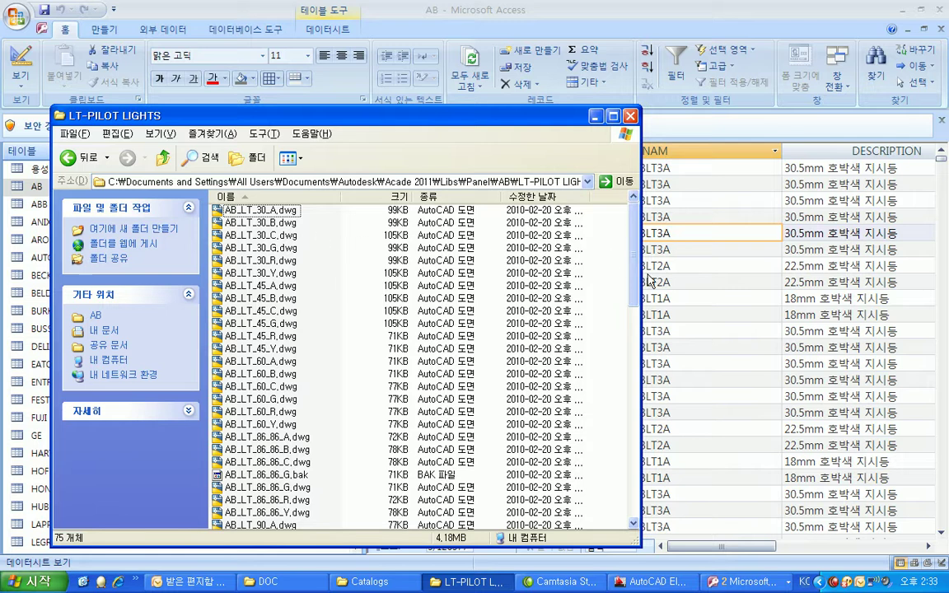
In Access, check the block name for catalog 800T-PS??A in the AB table, and open the LG table to its last records.
left_click(672, 298)
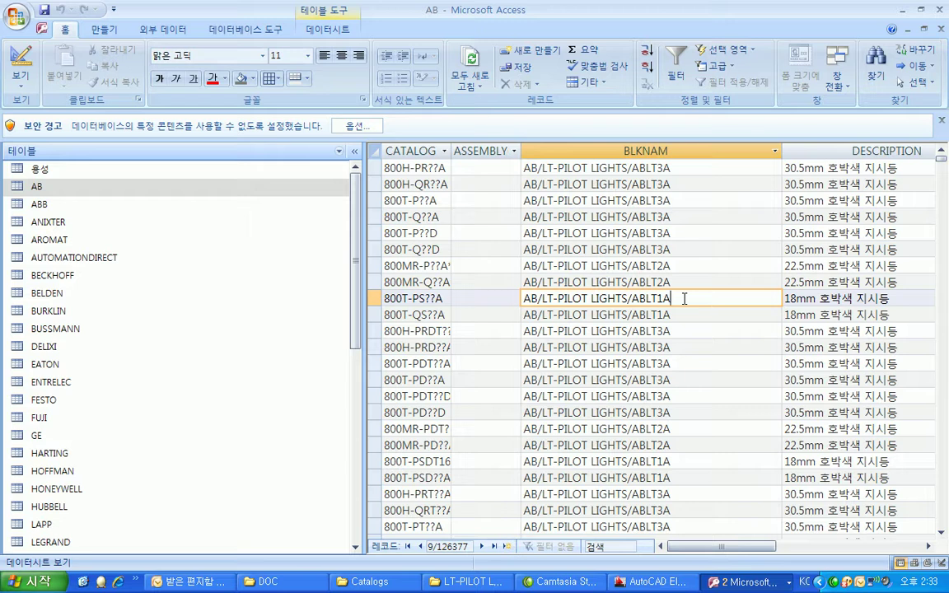
left_click(684, 298)
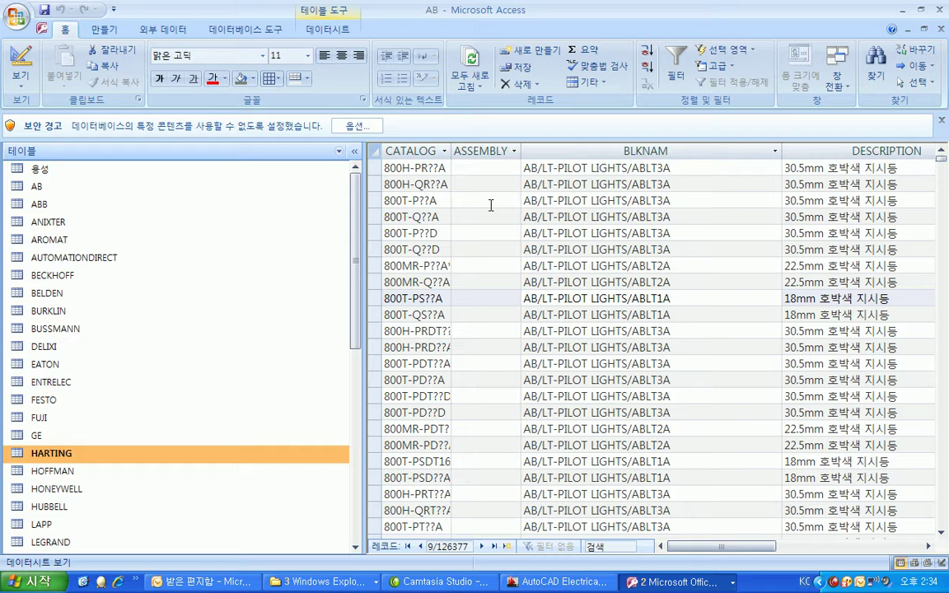
scroll(338, 329, "down", 5)
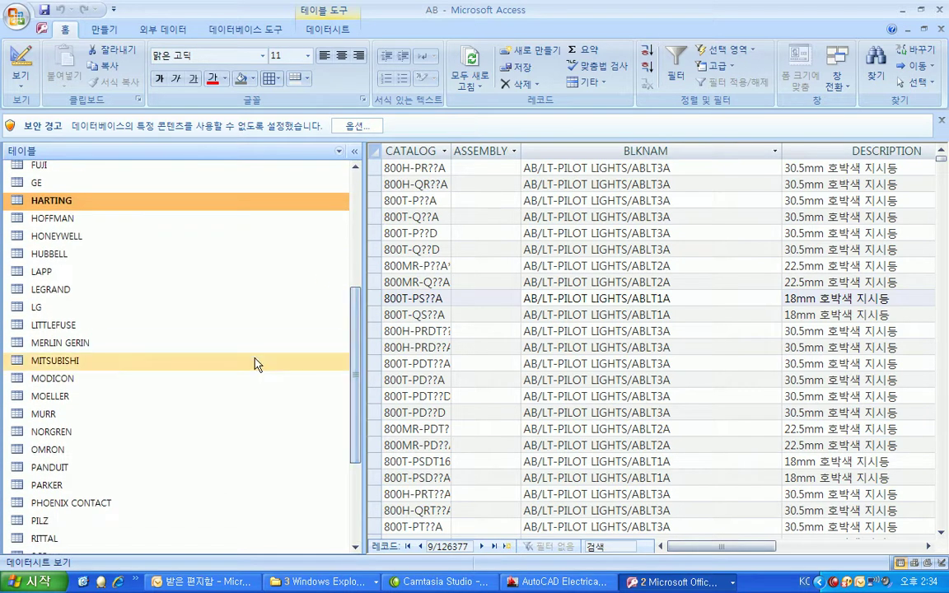
left_click(108, 308)
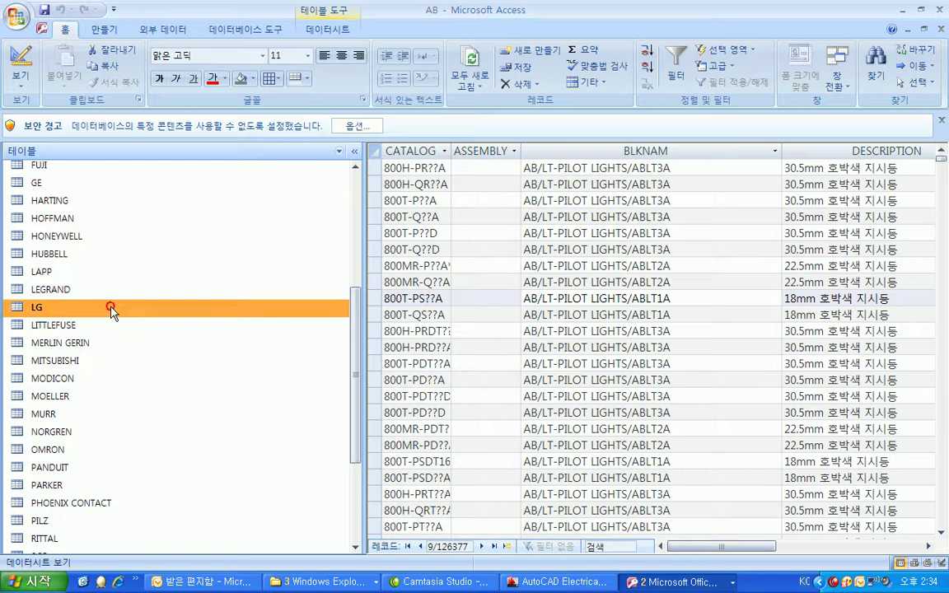
double_click(37, 307)
left_click_drag(940, 175, 939, 456)
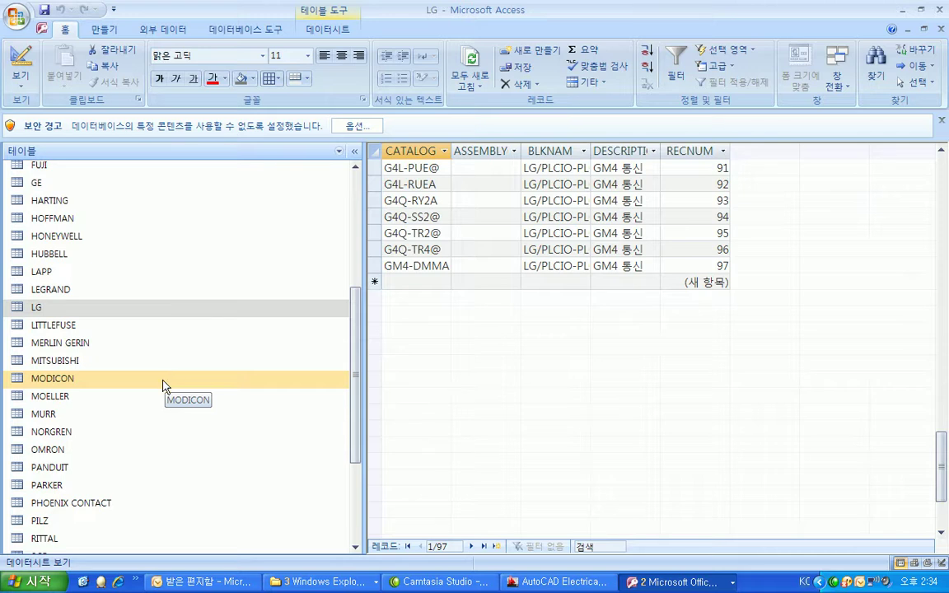
Switch to the LT-PILOT LIGHTS window in Windows Explorer and go back up to the Acade 2011\Libs\Panel folder.
left_click(313, 581)
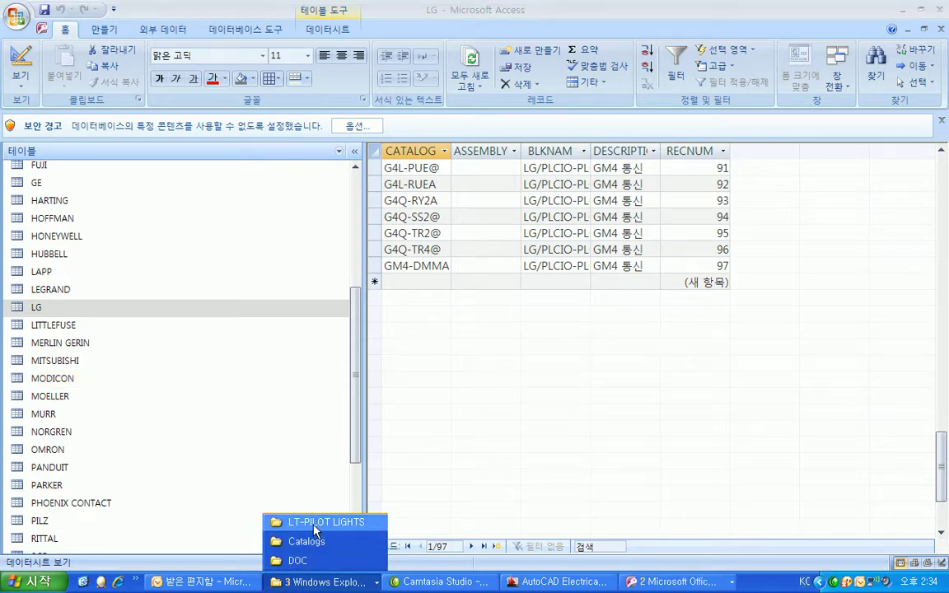
left_click(316, 523)
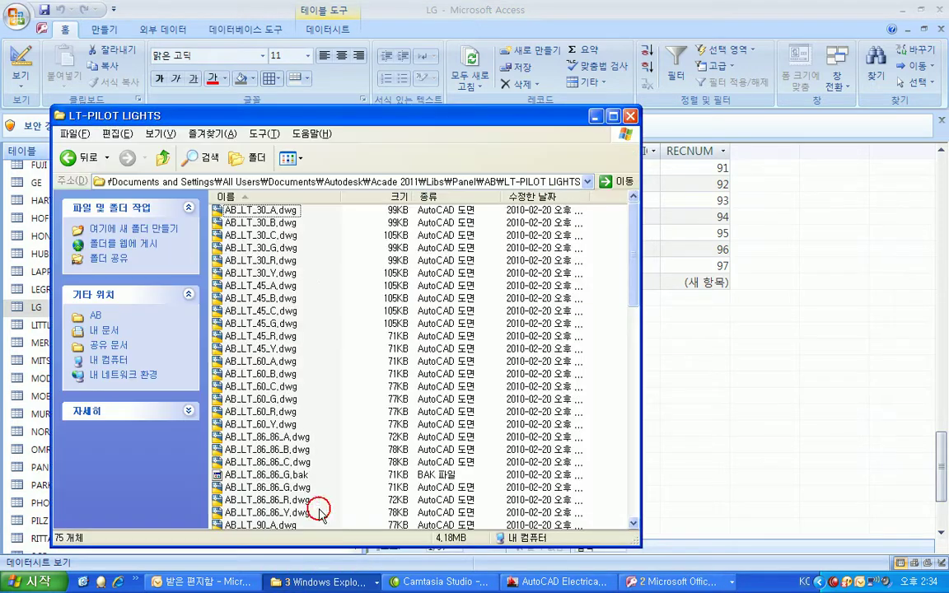
left_click(587, 182)
left_click(165, 327)
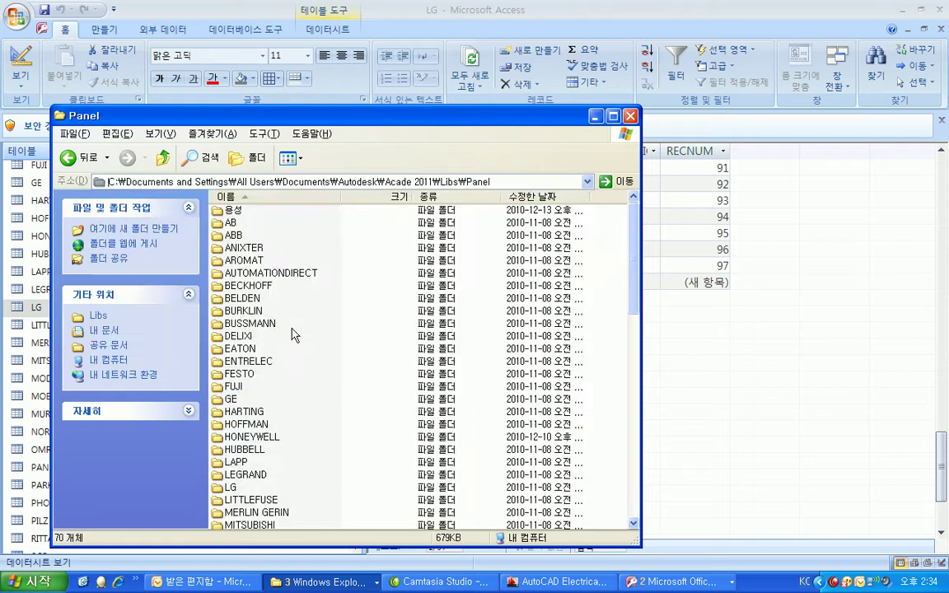